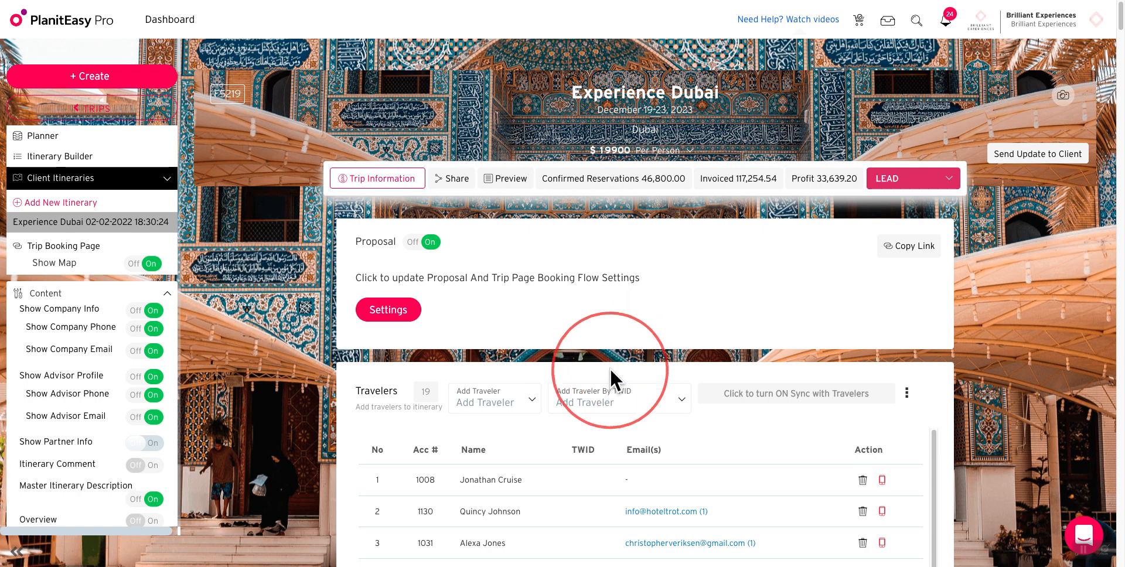
Review the list of travelers added to the existing Experience Dubai client itinerary
{"action": "scroll", "coordinate": [610, 368], "scroll_direction": "down", "scroll_amount": 1}
{"action": "scroll", "coordinate": [535, 412], "scroll_direction": "down", "scroll_amount": 2}
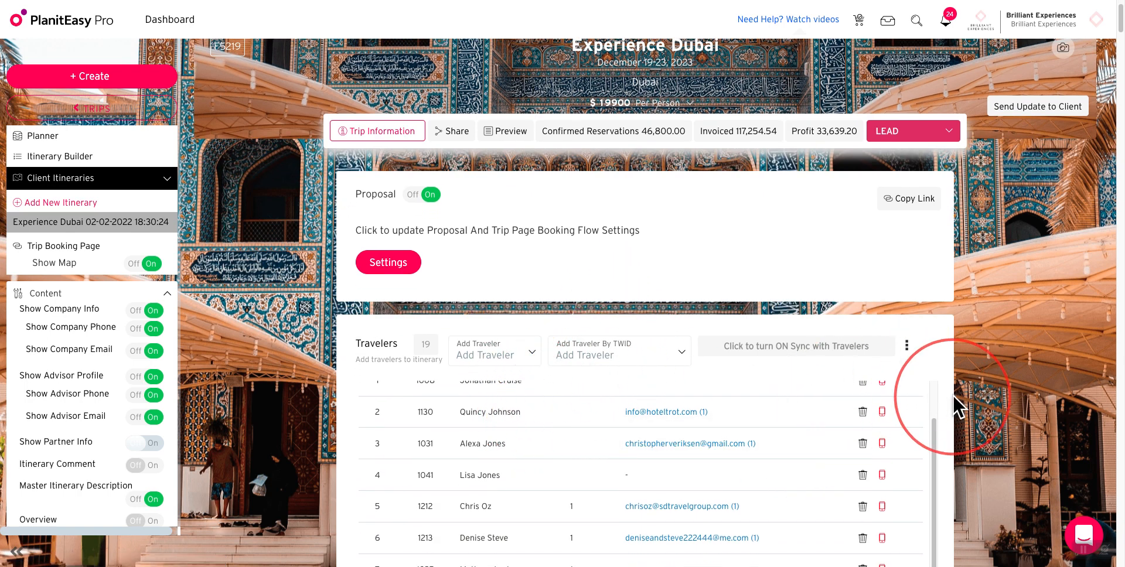
{"action": "scroll", "coordinate": [955, 398], "scroll_direction": "down", "scroll_amount": 5}
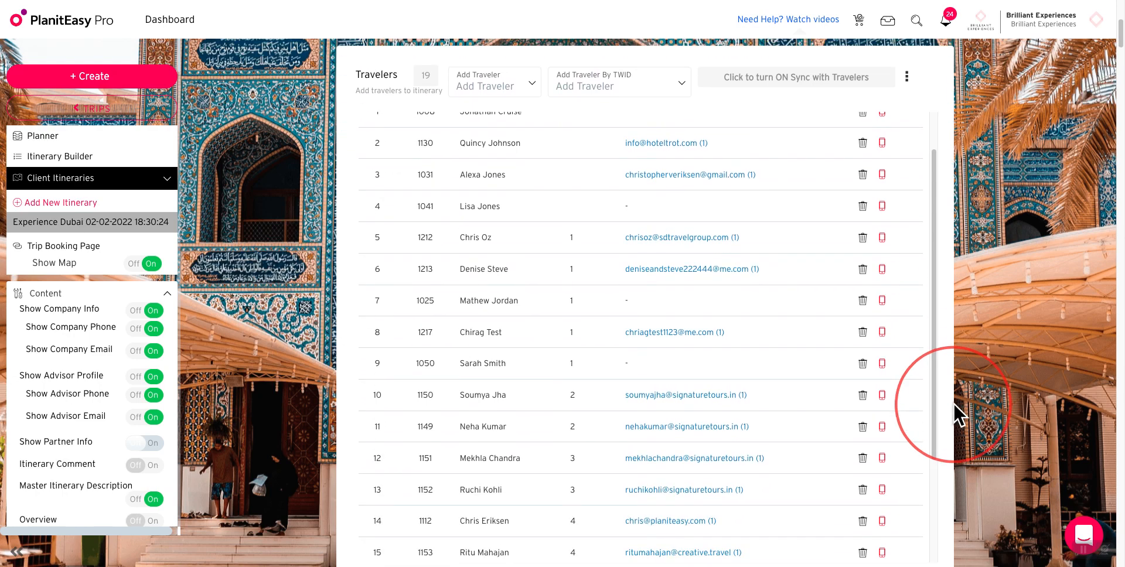
{"action": "scroll", "coordinate": [579, 385], "scroll_direction": "up", "scroll_amount": 1}
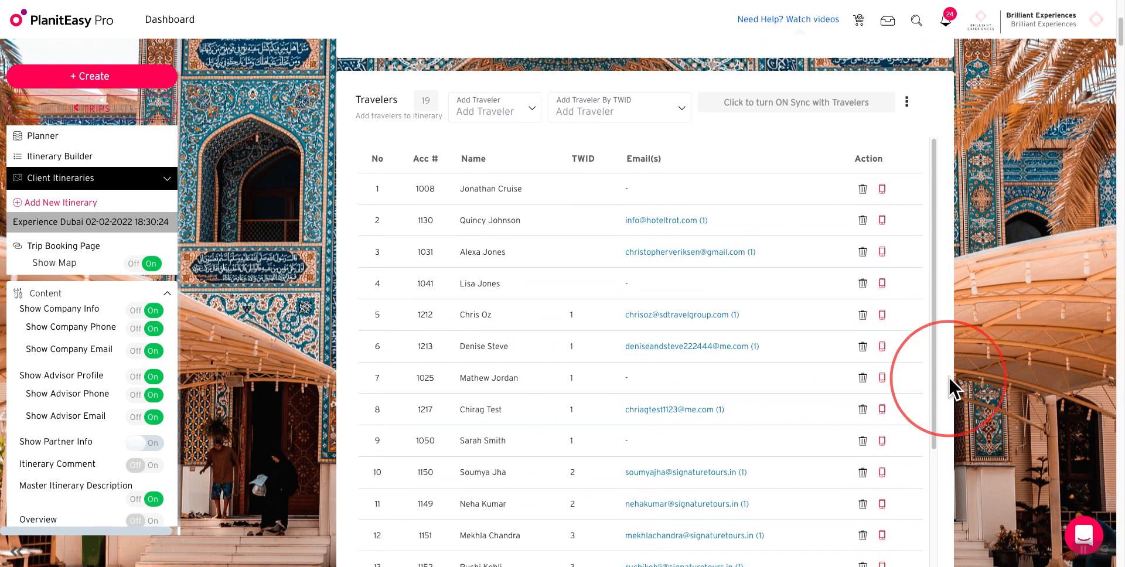
{"action": "scroll", "coordinate": [974, 389], "scroll_direction": "up", "scroll_amount": 1}
{"action": "scroll", "coordinate": [481, 328], "scroll_direction": "down", "scroll_amount": 4}
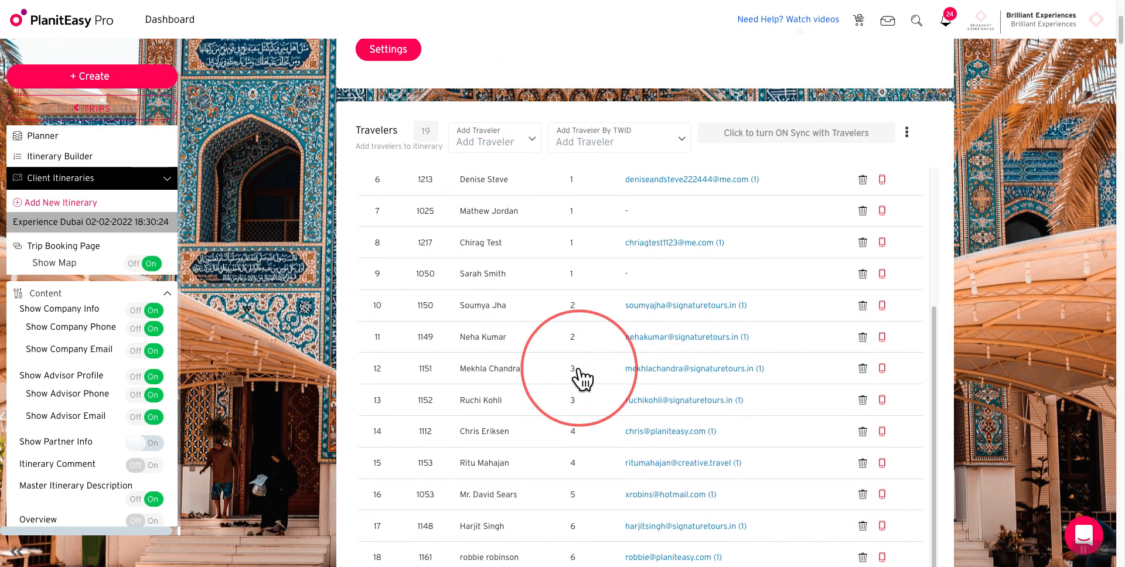
Examine the traveler information under the Day 1 London to Dubai flight in the daily itinerary
{"action": "scroll", "coordinate": [962, 381], "scroll_direction": "down", "scroll_amount": 15}
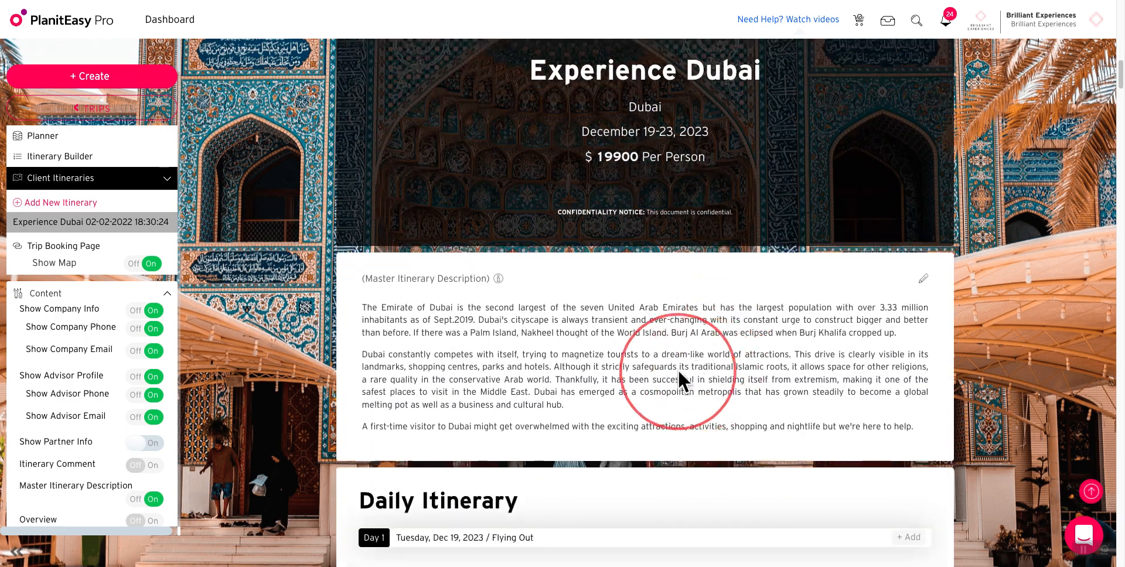
{"action": "scroll", "coordinate": [599, 363], "scroll_direction": "down", "scroll_amount": 10}
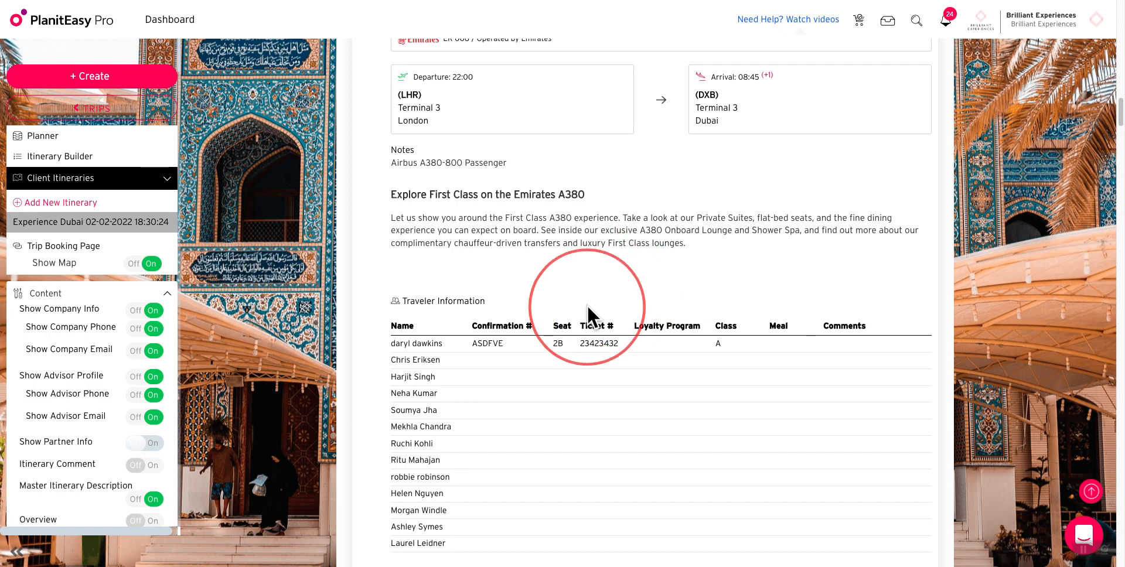
{"action": "scroll", "coordinate": [587, 305], "scroll_direction": "down", "scroll_amount": 1}
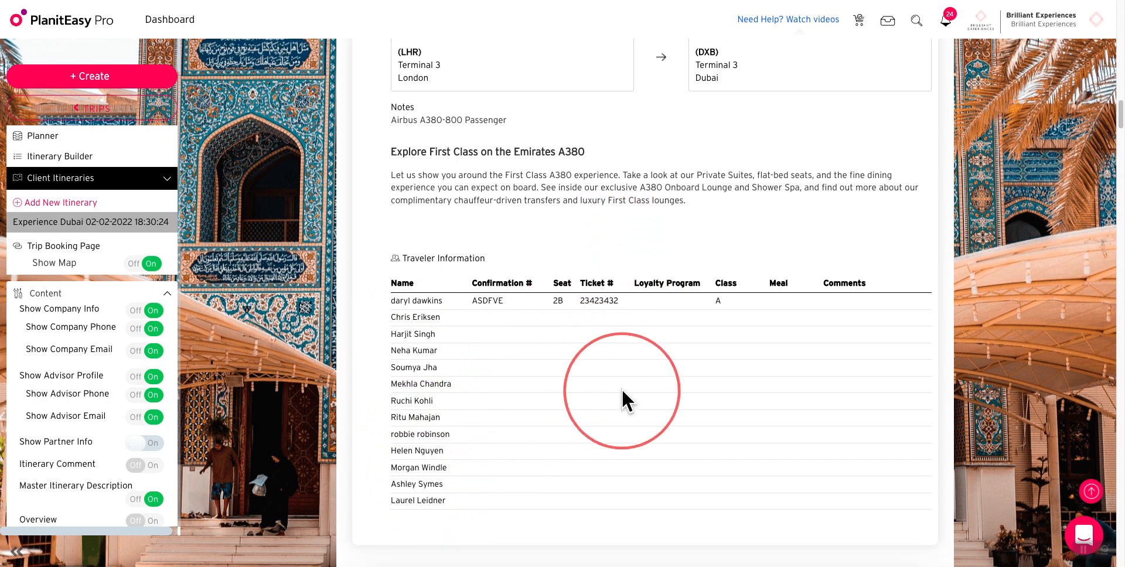
{"action": "scroll", "coordinate": [567, 383], "scroll_direction": "up", "scroll_amount": 4}
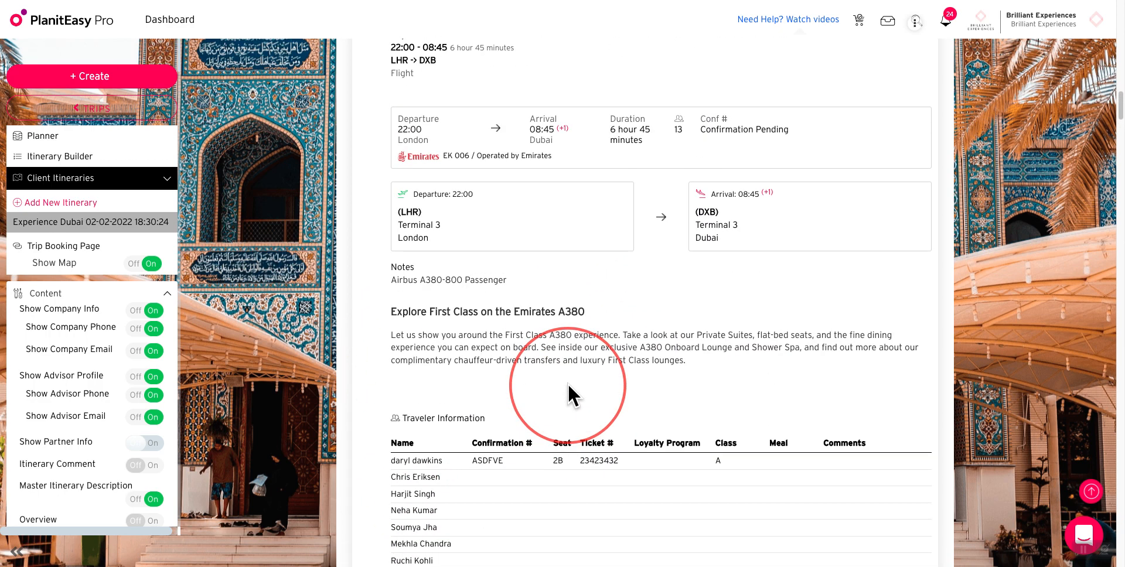
{"action": "scroll", "coordinate": [568, 382], "scroll_direction": "up", "scroll_amount": 4}
{"action": "scroll", "coordinate": [568, 382], "scroll_direction": "down", "scroll_amount": 6}
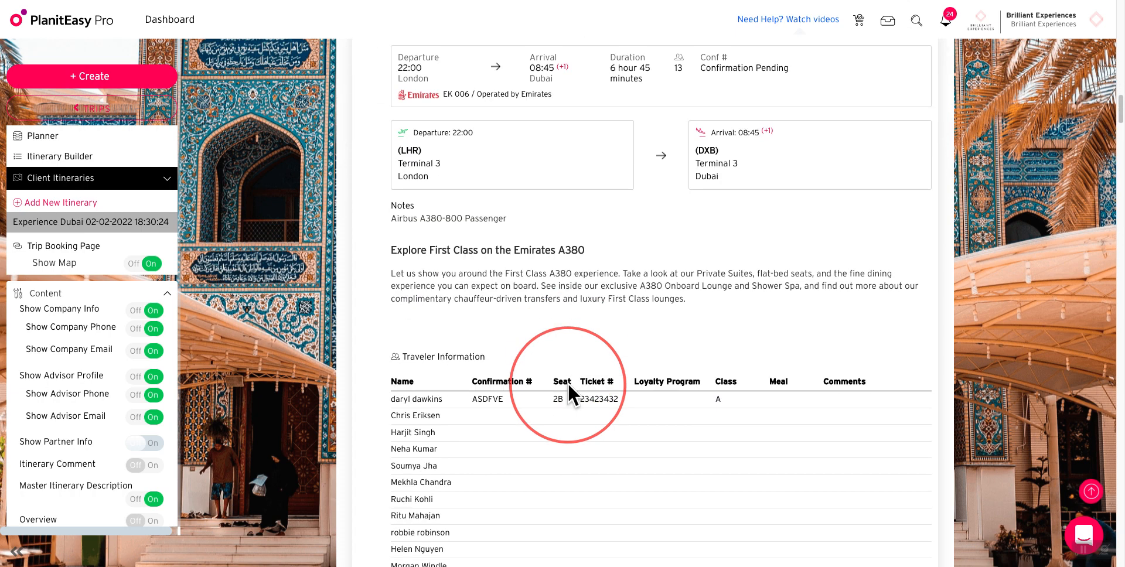
{"action": "scroll", "coordinate": [568, 382], "scroll_direction": "down", "scroll_amount": 3}
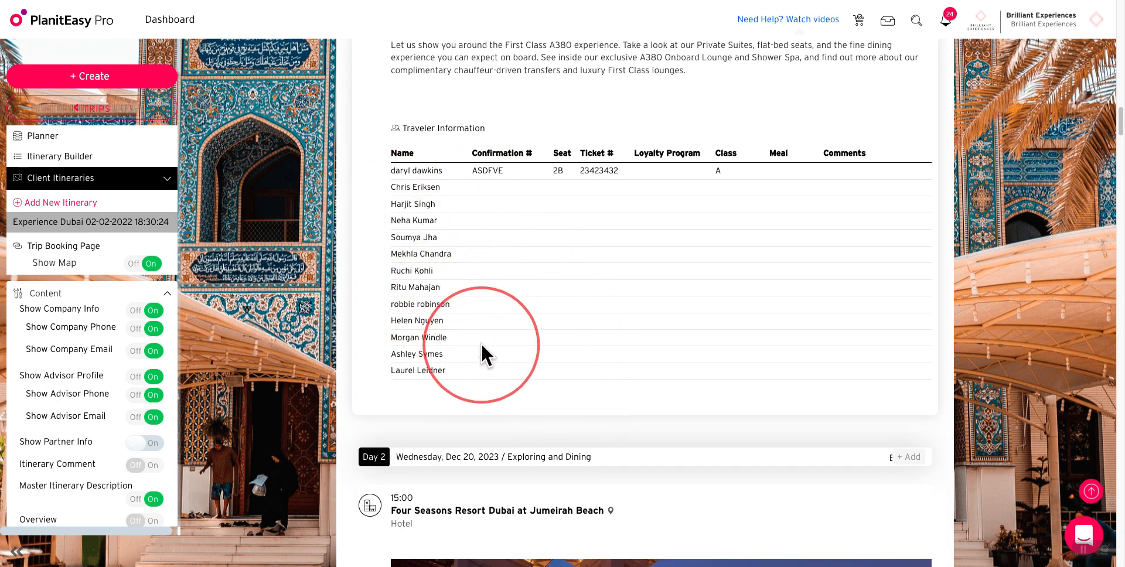
Examine the Day 2 hotel entry and the traveler information listed for the Day 2 restaurant
{"action": "scroll", "coordinate": [591, 388], "scroll_direction": "down", "scroll_amount": 5}
{"action": "scroll", "coordinate": [590, 389], "scroll_direction": "down", "scroll_amount": 10}
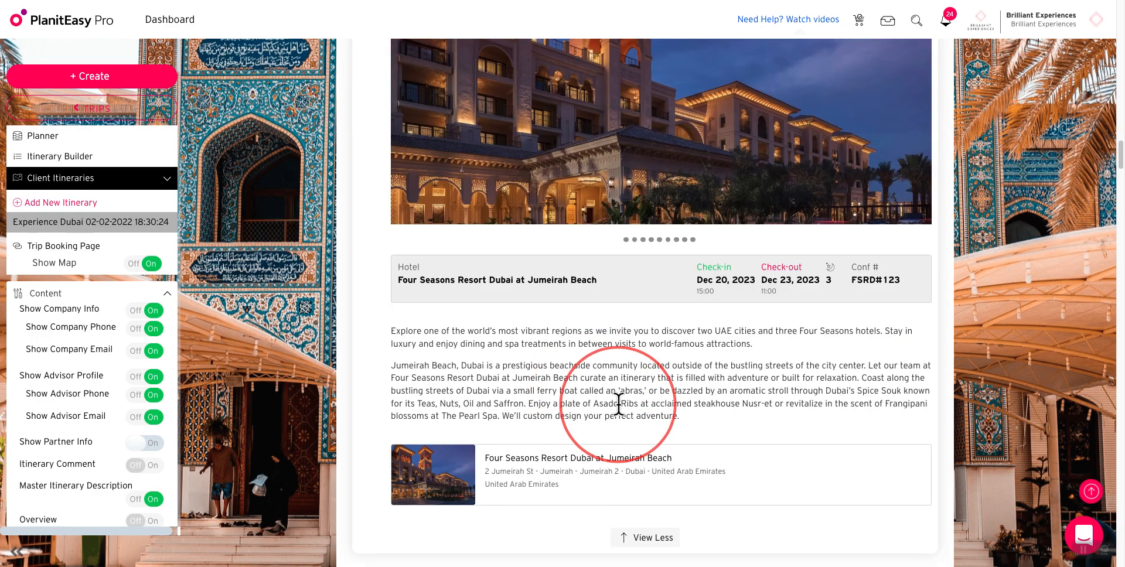
{"action": "scroll", "coordinate": [622, 416], "scroll_direction": "down", "scroll_amount": 13}
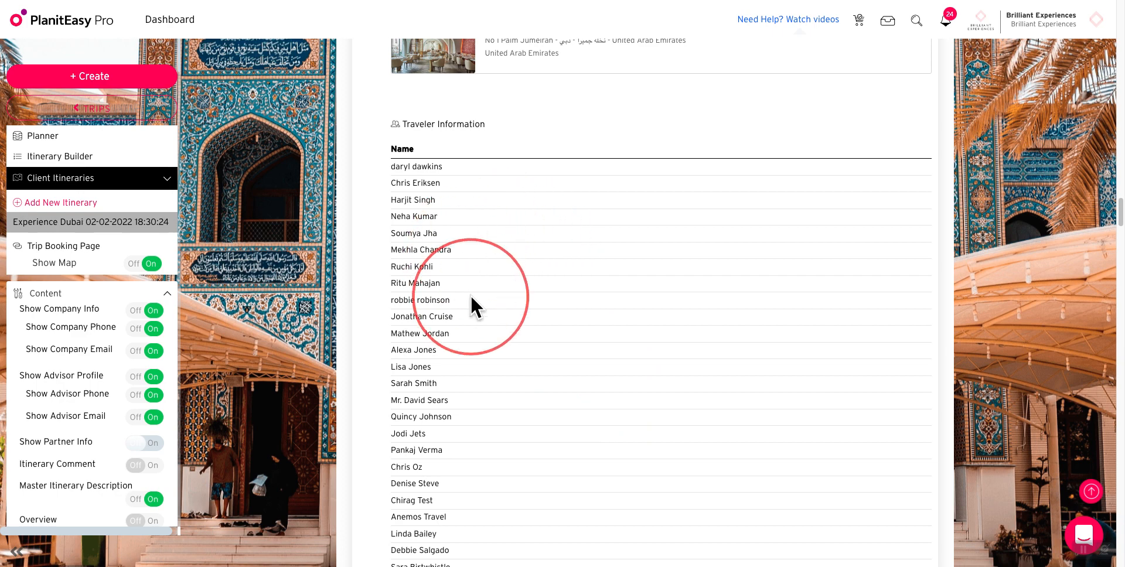
{"action": "scroll", "coordinate": [483, 299], "scroll_direction": "down", "scroll_amount": 2}
{"action": "scroll", "coordinate": [484, 301], "scroll_direction": "down", "scroll_amount": 1}
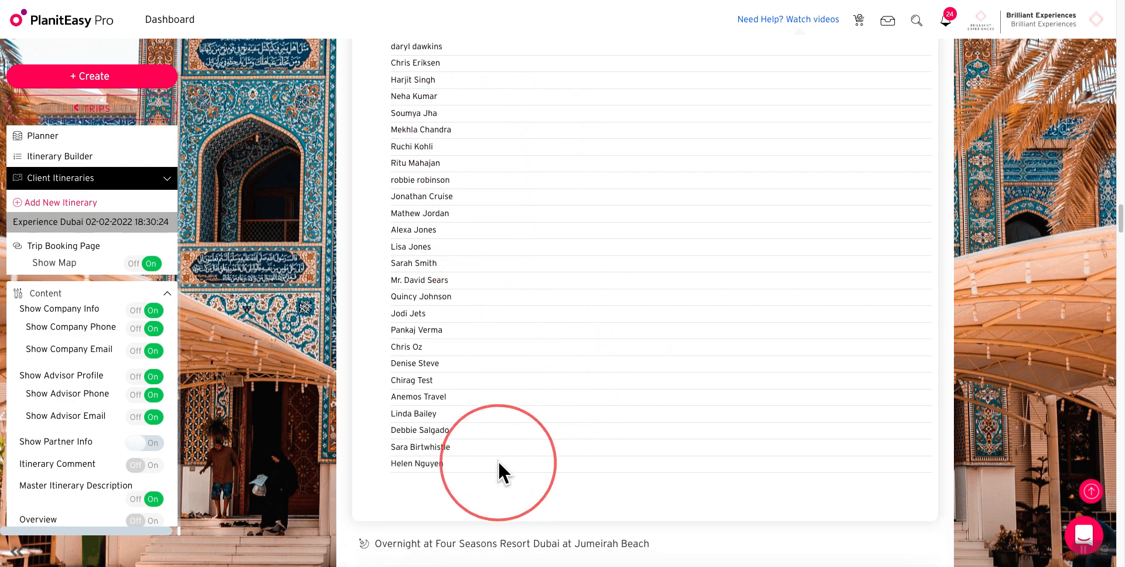
{"action": "scroll", "coordinate": [658, 312], "scroll_direction": "up", "scroll_amount": 7}
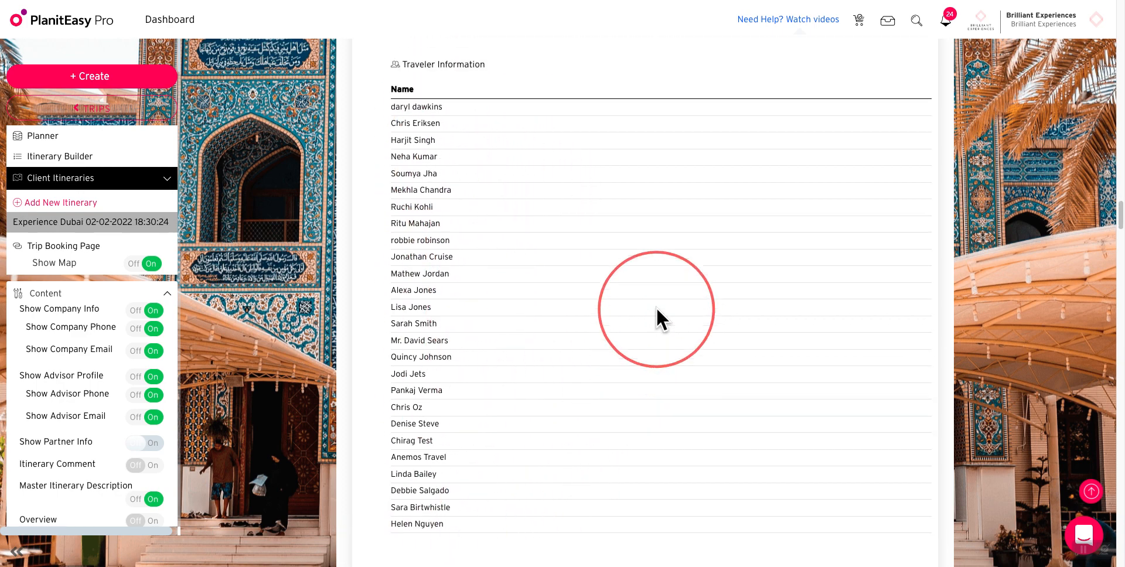
{"action": "scroll", "coordinate": [657, 308], "scroll_direction": "up", "scroll_amount": 2}
{"action": "scroll", "coordinate": [648, 316], "scroll_direction": "down", "scroll_amount": 5}
{"action": "scroll", "coordinate": [649, 315], "scroll_direction": "down", "scroll_amount": 5}
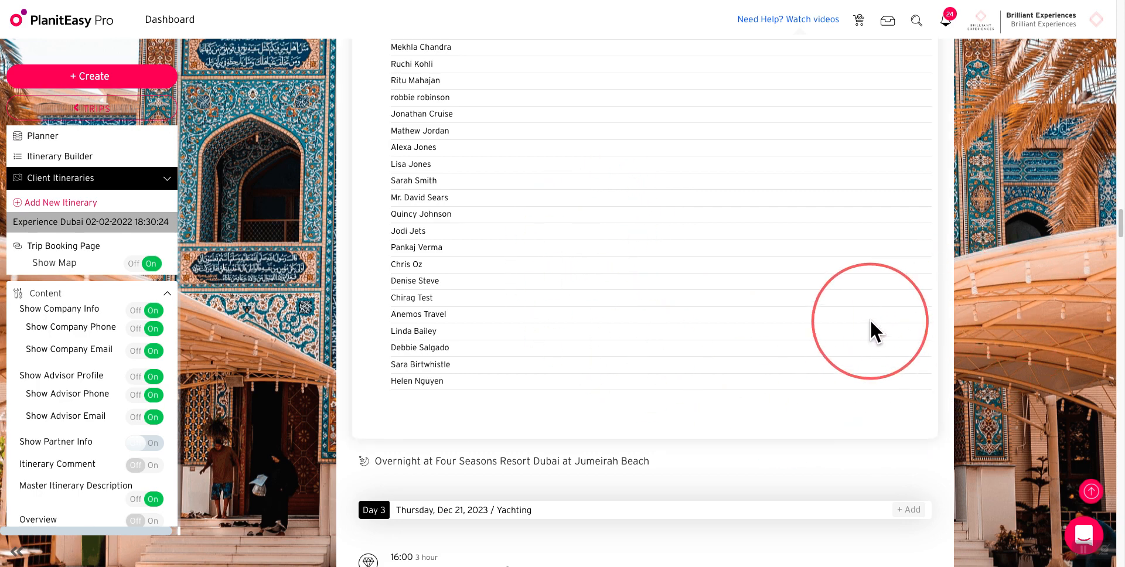
Open the trip's Planner and look over its full list of travelers
{"action": "scroll", "coordinate": [627, 282], "scroll_direction": "up", "scroll_amount": 8}
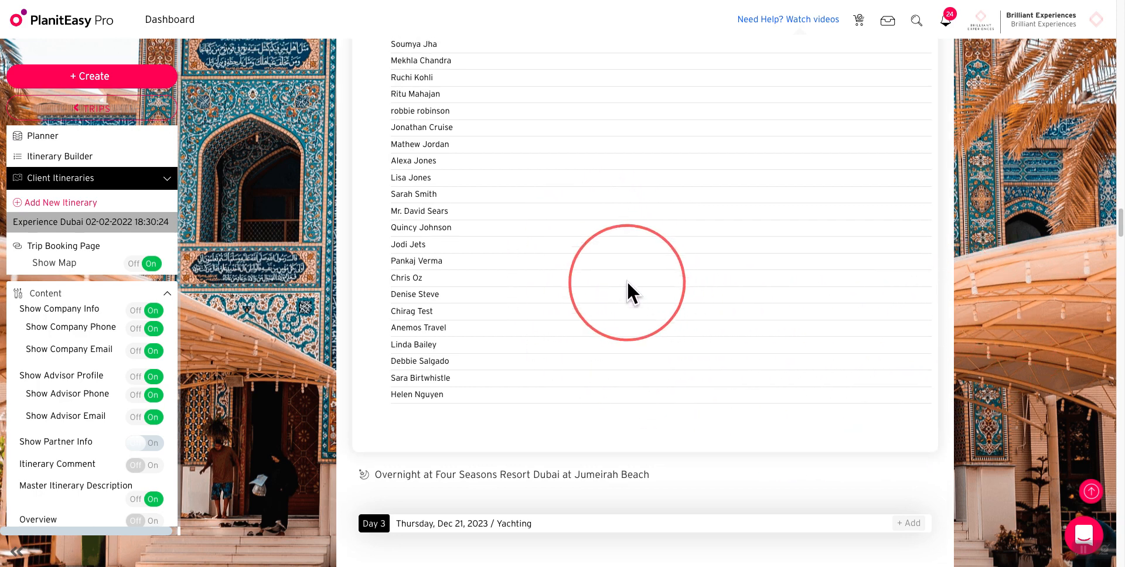
{"action": "scroll", "coordinate": [624, 281], "scroll_direction": "up", "scroll_amount": 12}
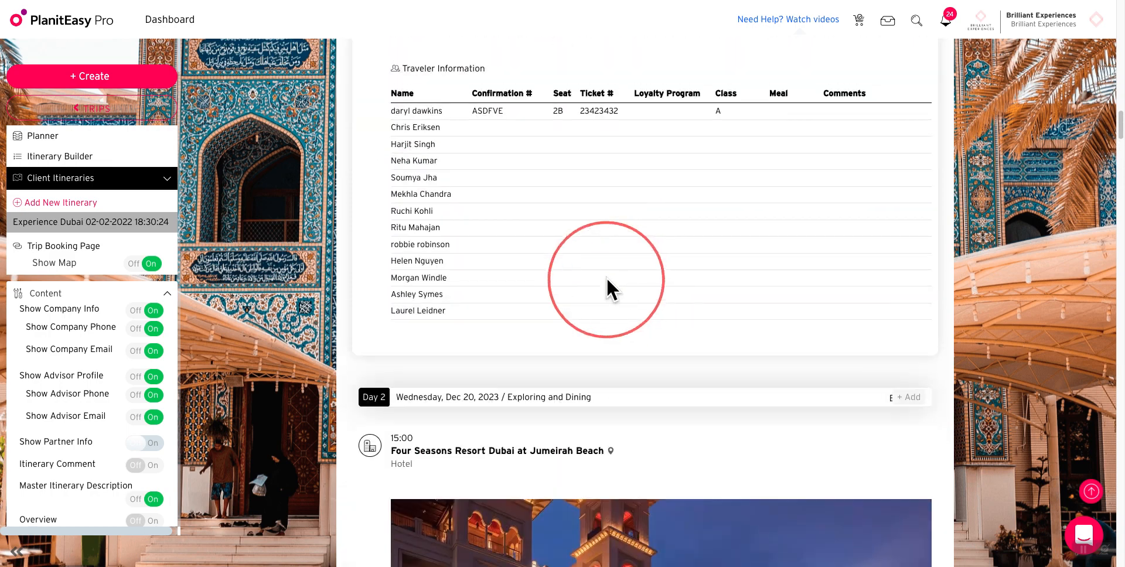
{"action": "scroll", "coordinate": [574, 267], "scroll_direction": "up", "scroll_amount": 15}
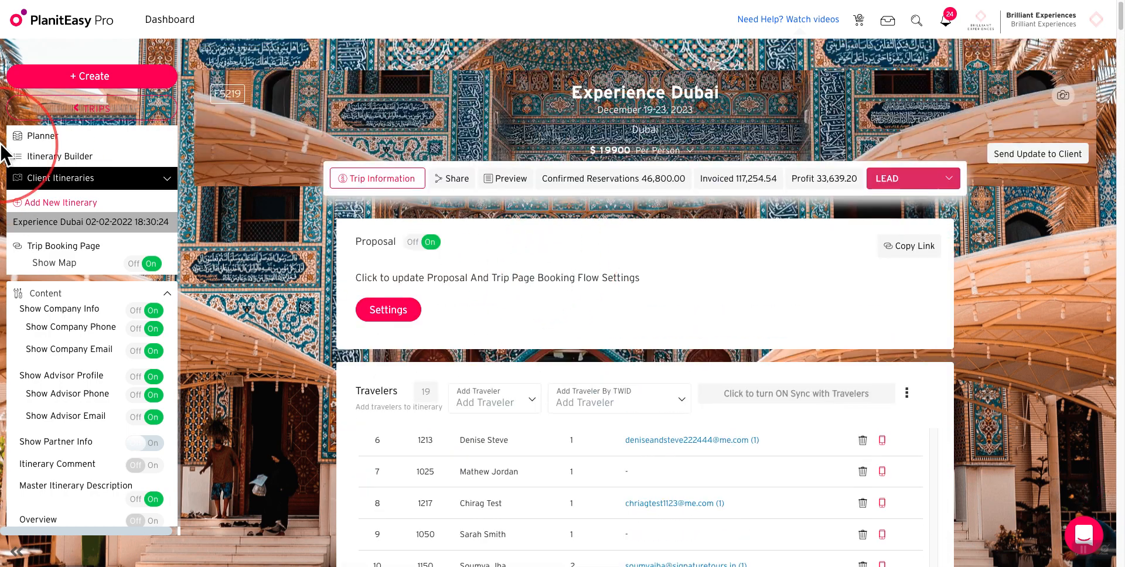
{"action": "left_click", "coordinate": [33, 140]}
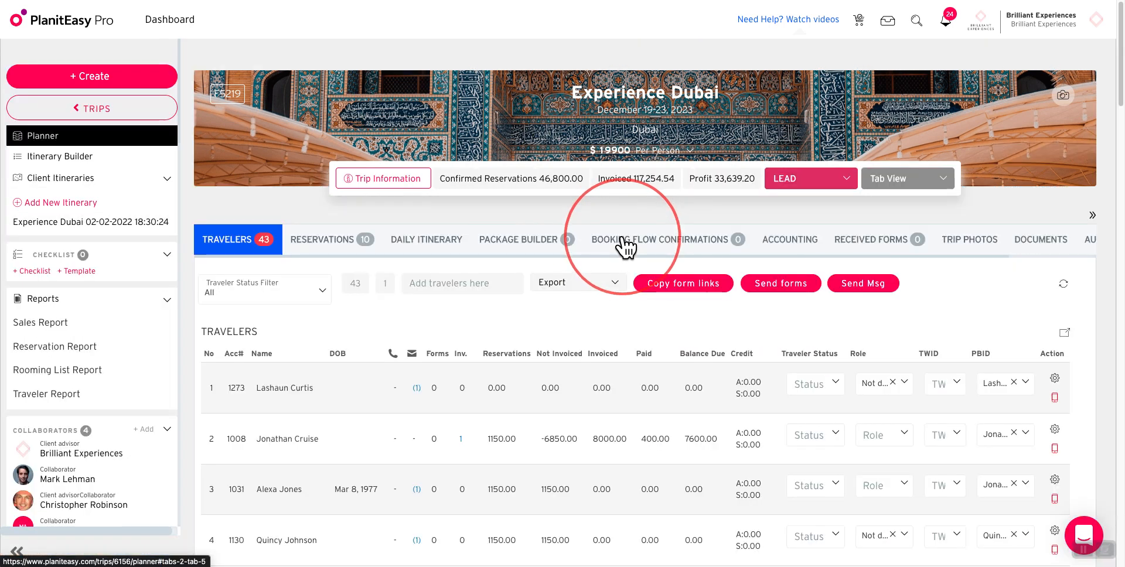
{"action": "scroll", "coordinate": [330, 322], "scroll_direction": "down", "scroll_amount": 8}
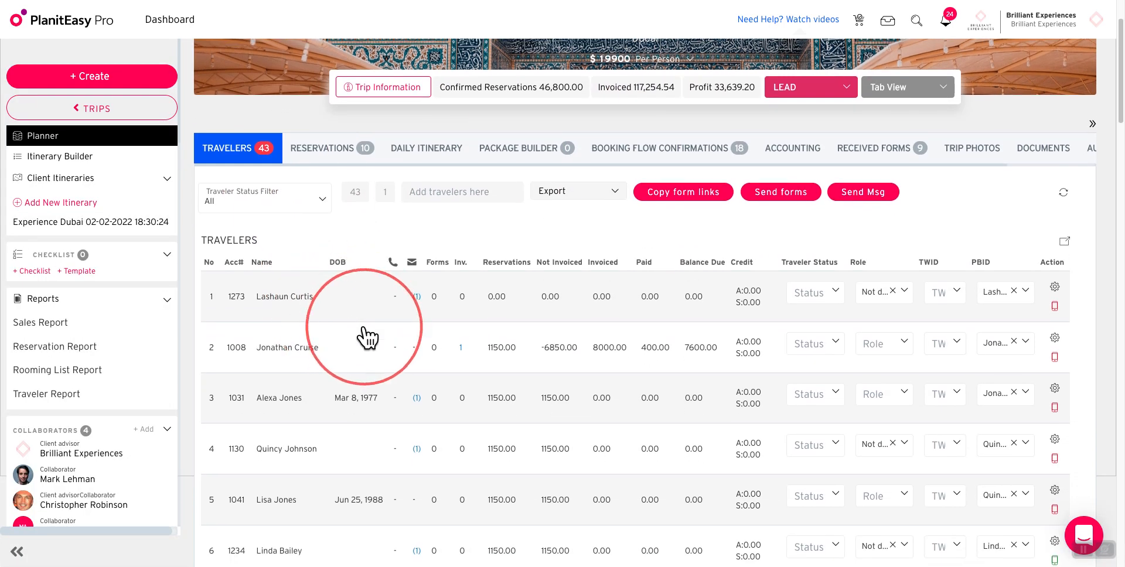
{"action": "scroll", "coordinate": [364, 331], "scroll_direction": "up", "scroll_amount": 8}
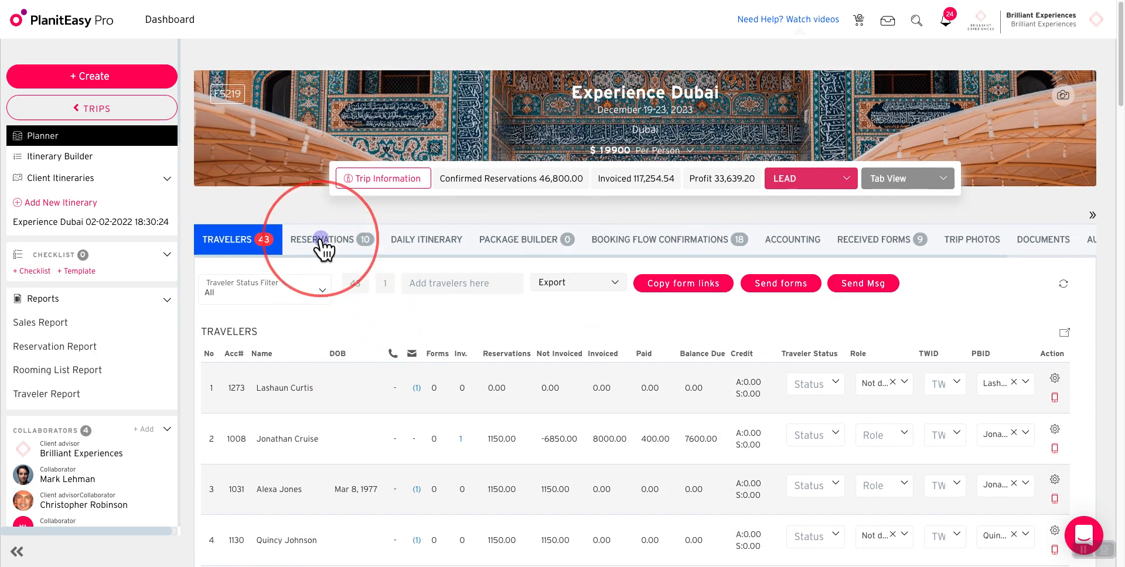
Open the trip's reservations and examine the travelers and invoices on the London to Dubai flight
{"action": "left_click", "coordinate": [323, 239]}
{"action": "scroll", "coordinate": [745, 409], "scroll_direction": "down", "scroll_amount": 7}
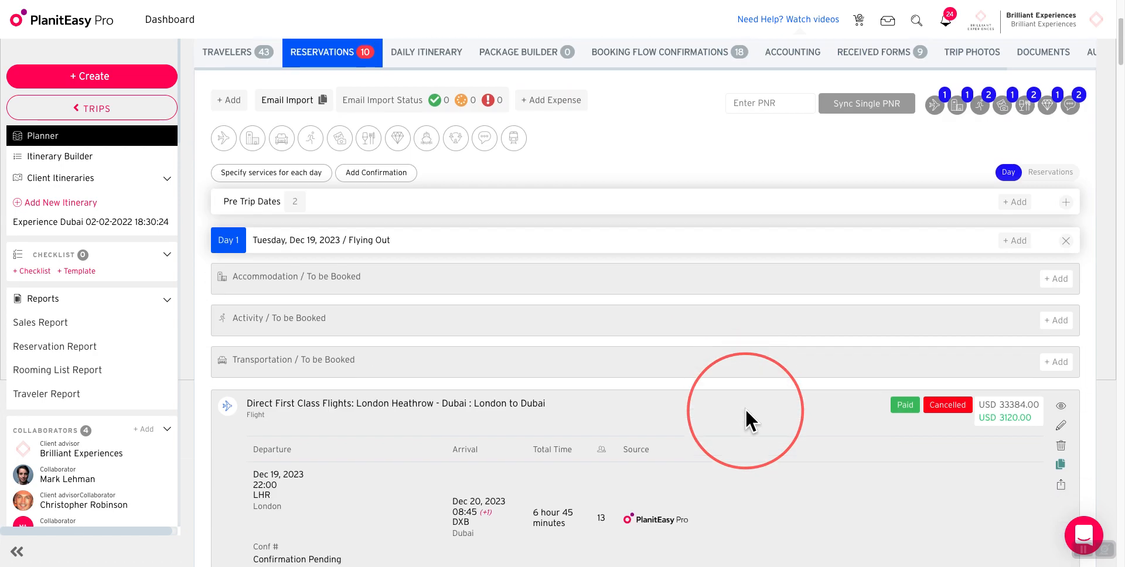
{"action": "scroll", "coordinate": [376, 404], "scroll_direction": "down", "scroll_amount": 3}
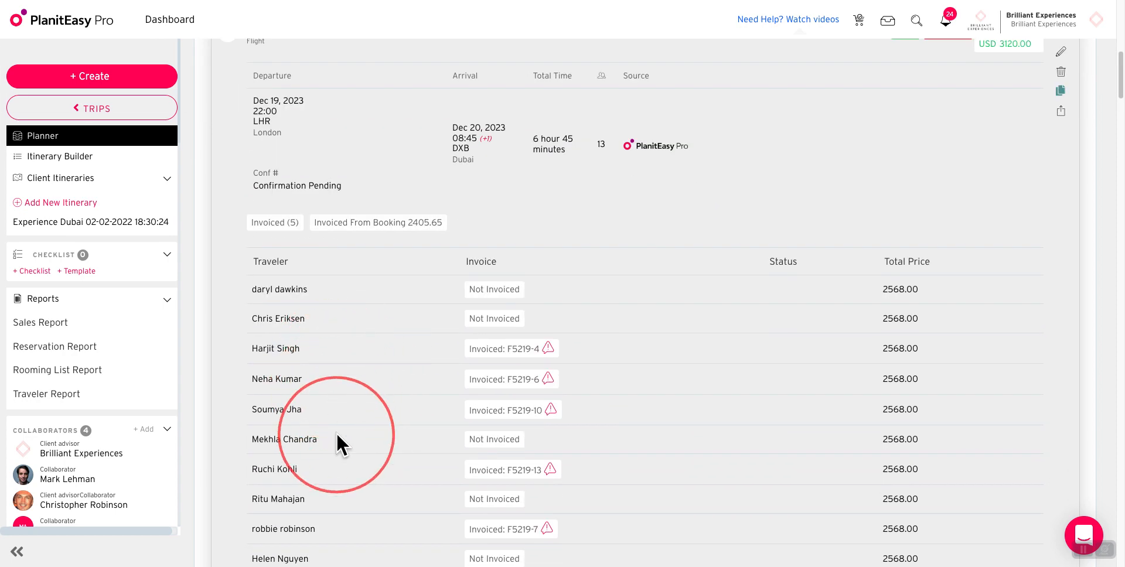
{"action": "scroll", "coordinate": [336, 433], "scroll_direction": "down", "scroll_amount": 3}
{"action": "scroll", "coordinate": [393, 420], "scroll_direction": "down", "scroll_amount": 7}
Examine the travelers and their invoices on the Cinque Restaurant dinner reservation
{"action": "scroll", "coordinate": [393, 420], "scroll_direction": "down", "scroll_amount": 13}
{"action": "scroll", "coordinate": [395, 420], "scroll_direction": "down", "scroll_amount": 2}
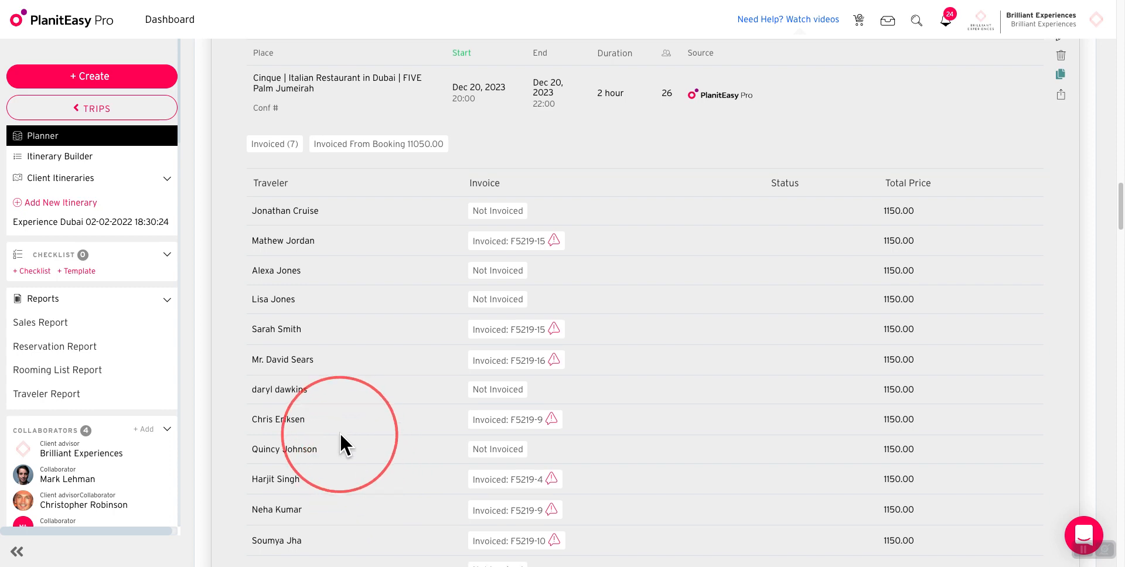
{"action": "scroll", "coordinate": [343, 443], "scroll_direction": "down", "scroll_amount": 2}
{"action": "scroll", "coordinate": [357, 364], "scroll_direction": "down", "scroll_amount": 5}
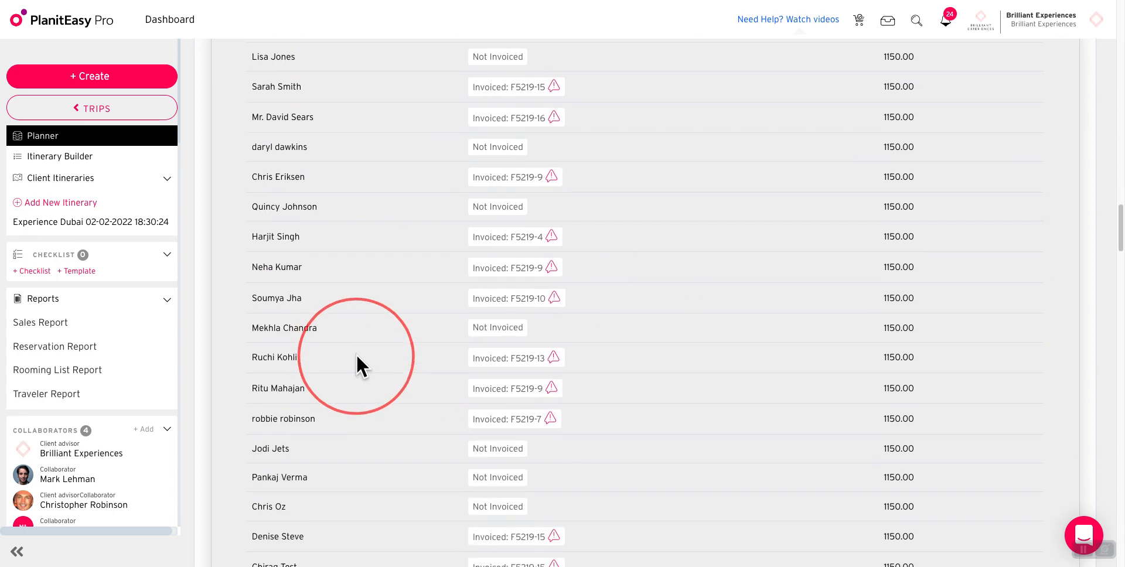
{"action": "scroll", "coordinate": [352, 361], "scroll_direction": "down", "scroll_amount": 7}
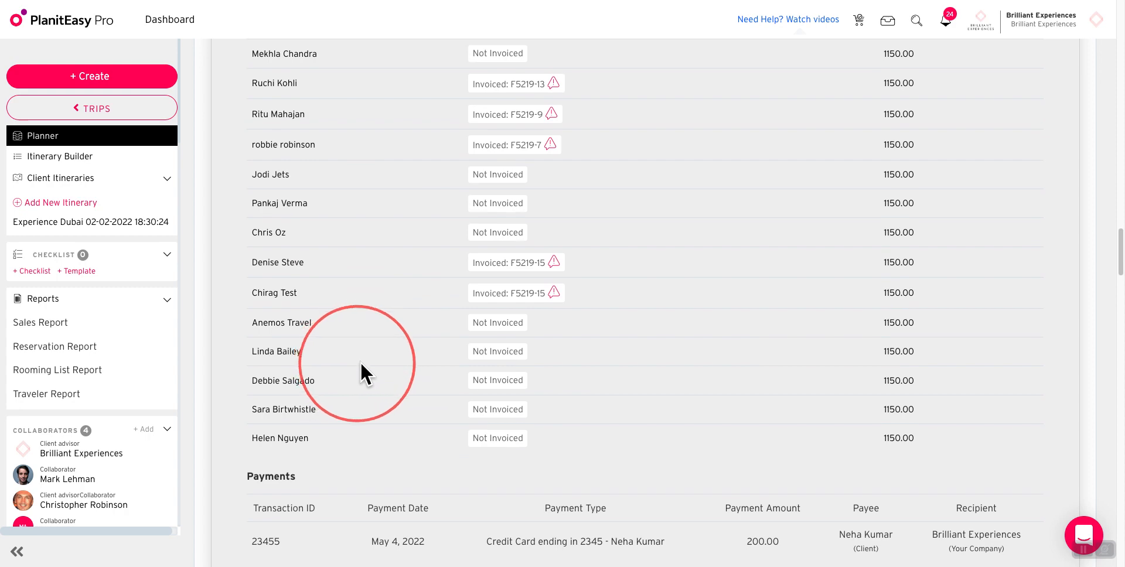
{"action": "scroll", "coordinate": [754, 372], "scroll_direction": "up", "scroll_amount": 18}
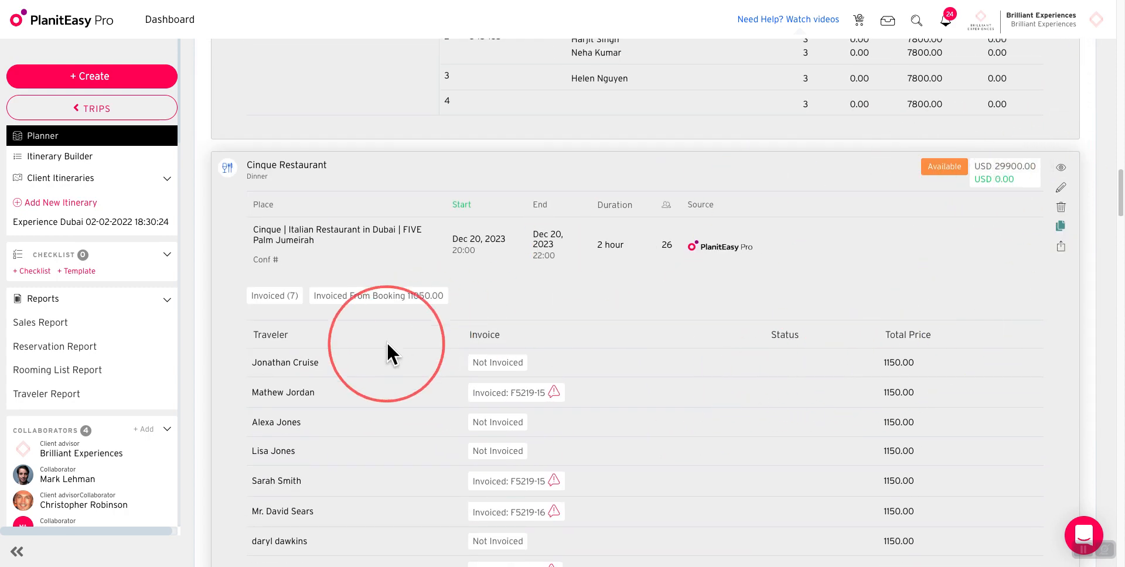
Check the travelers assigned to the Four Seasons hotel rooms and recheck the flight reservation's traveler list
{"action": "scroll", "coordinate": [582, 378], "scroll_direction": "up", "scroll_amount": 15}
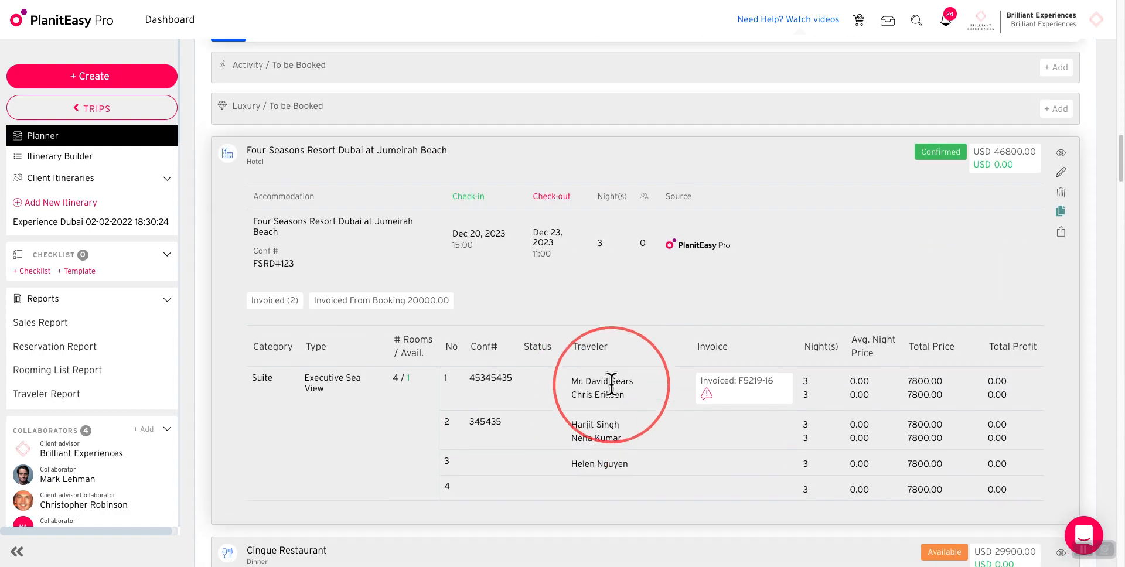
{"action": "scroll", "coordinate": [609, 384], "scroll_direction": "up", "scroll_amount": 7}
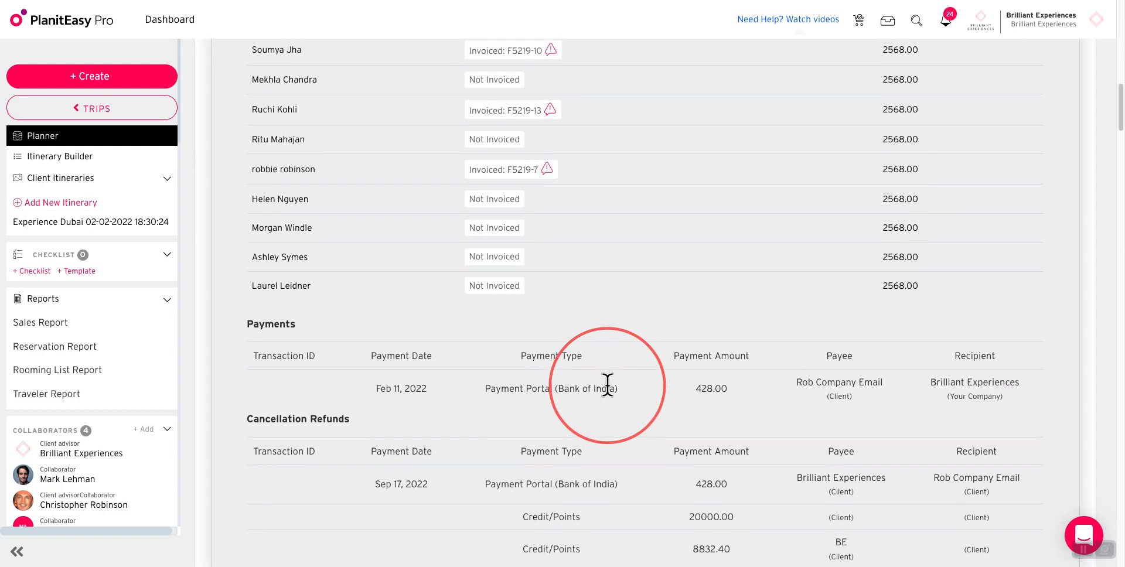
{"action": "scroll", "coordinate": [608, 385], "scroll_direction": "up", "scroll_amount": 15}
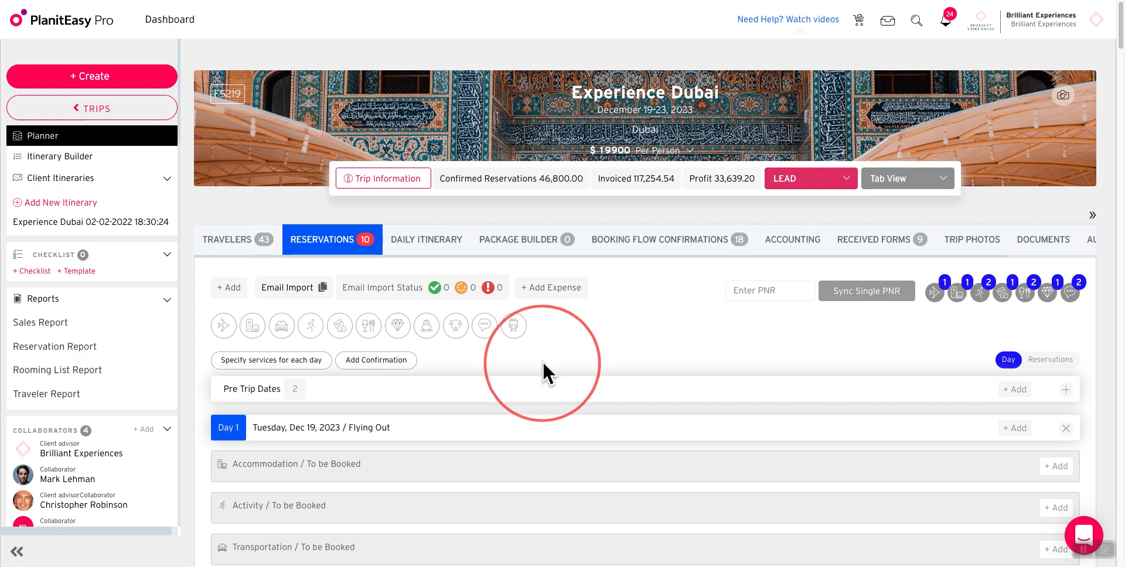
{"action": "scroll", "coordinate": [535, 392], "scroll_direction": "down", "scroll_amount": 15}
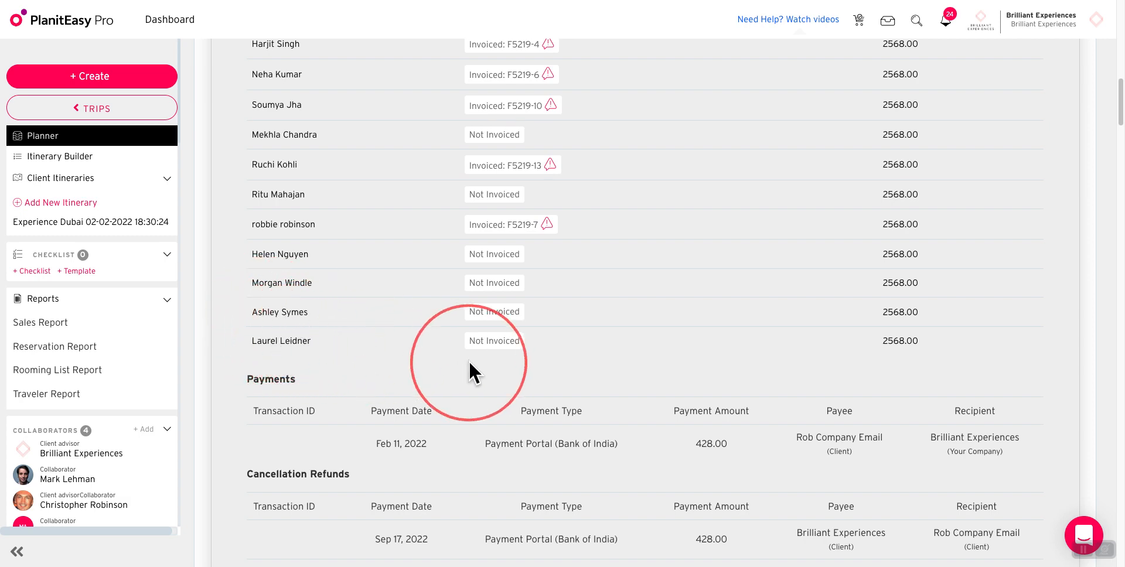
Create a new client itinerary for the trip and add the last traveler listed on the London to Dubai flight
{"action": "left_click", "coordinate": [52, 204]}
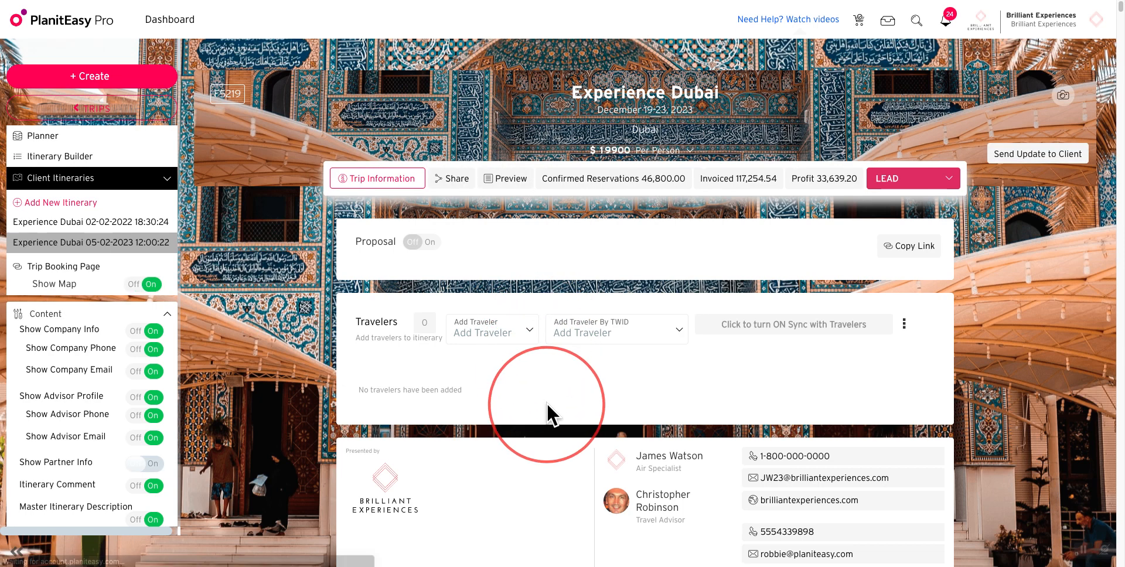
{"action": "left_click", "coordinate": [499, 336]}
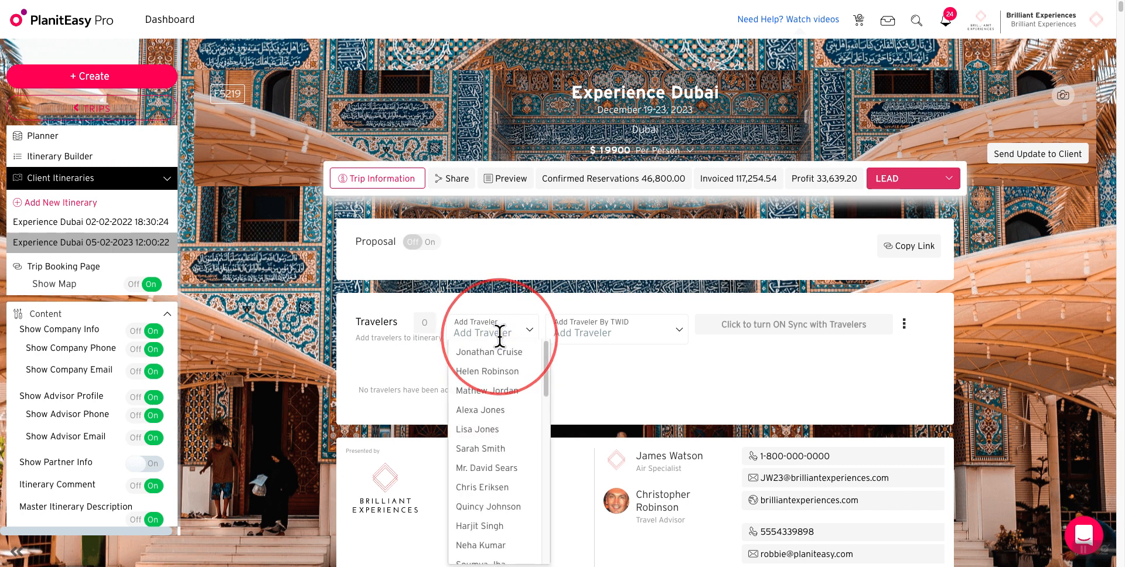
{"action": "type", "text": "la"}
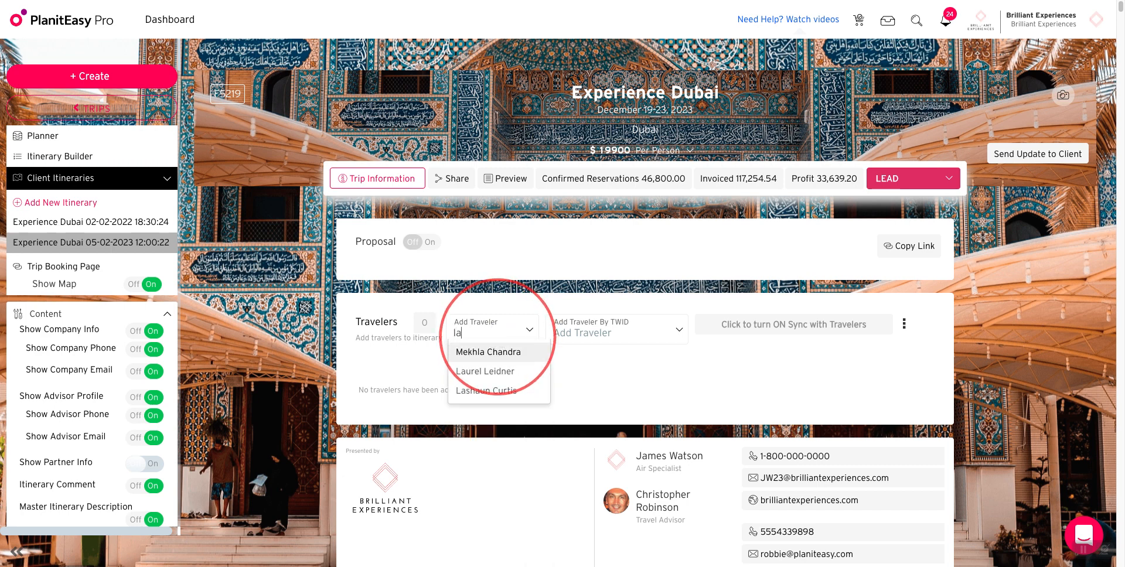
{"action": "type", "text": "ur"}
{"action": "left_click", "coordinate": [498, 353]}
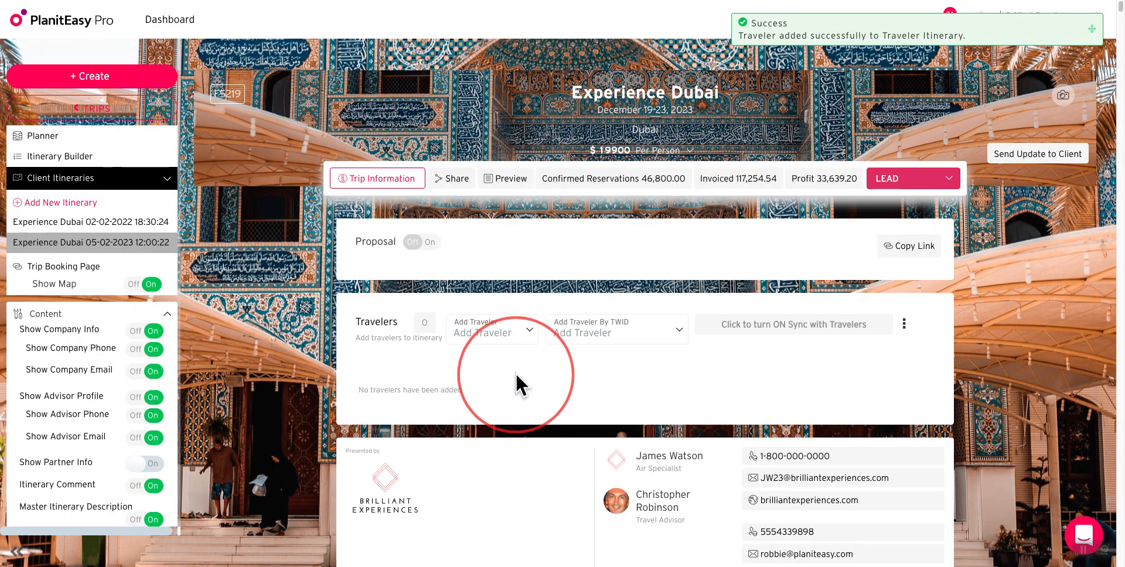
Add the second-to-last traveler listed on the London to Dubai flight to the new client itinerary
{"action": "left_click", "coordinate": [487, 333]}
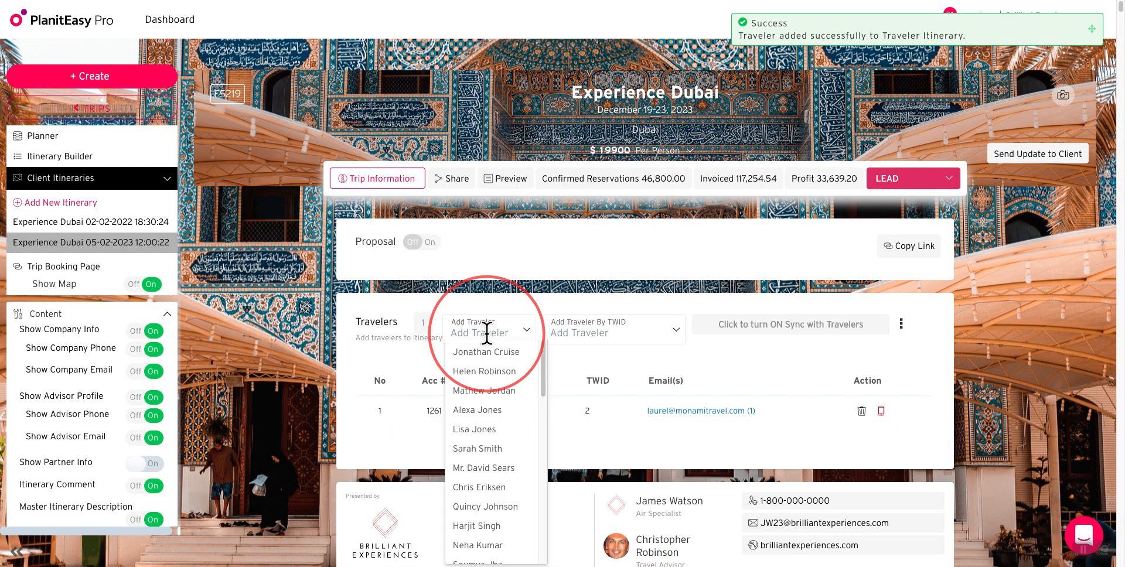
{"action": "type", "text": "ashl"}
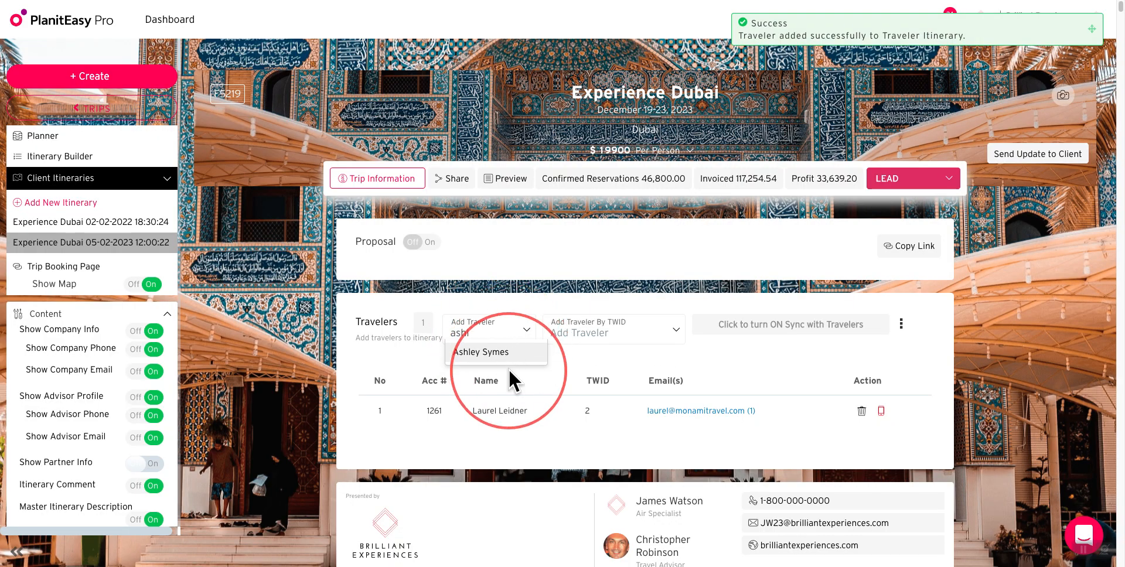
{"action": "left_click", "coordinate": [495, 354]}
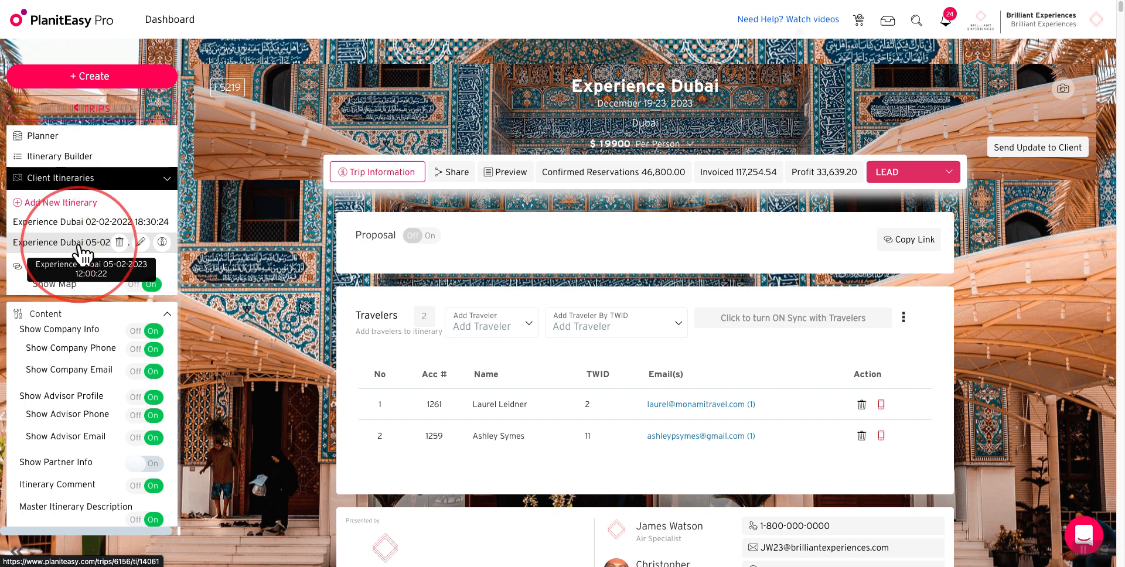
Rename the new client itinerary by putting both travelers' first names, joined by "and", before its existing title
{"action": "left_click", "coordinate": [141, 242]}
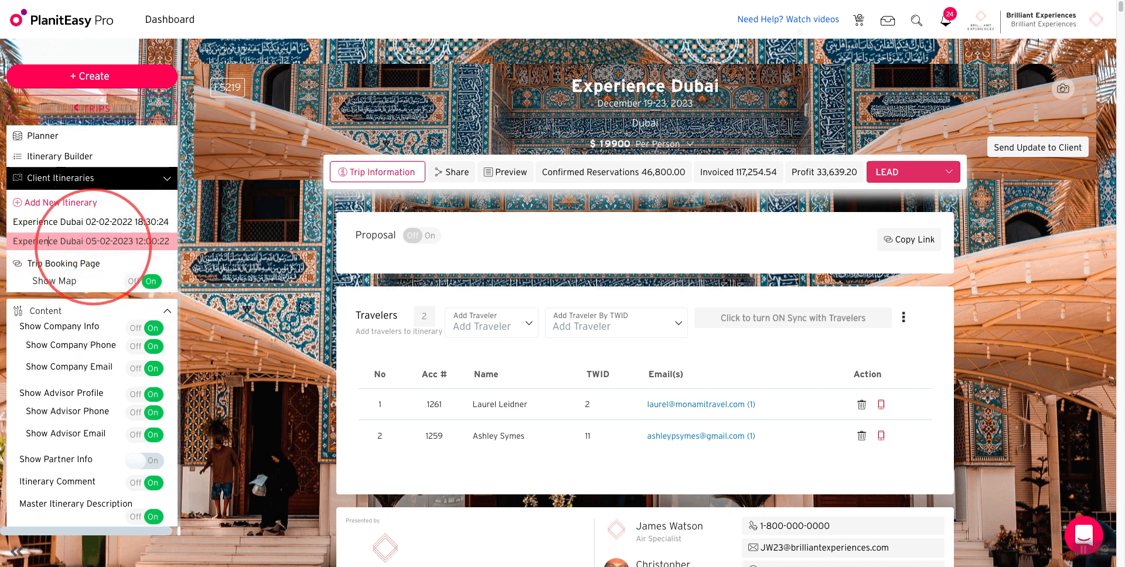
{"action": "key", "text": "Left"}
{"action": "key", "text": "Left"}
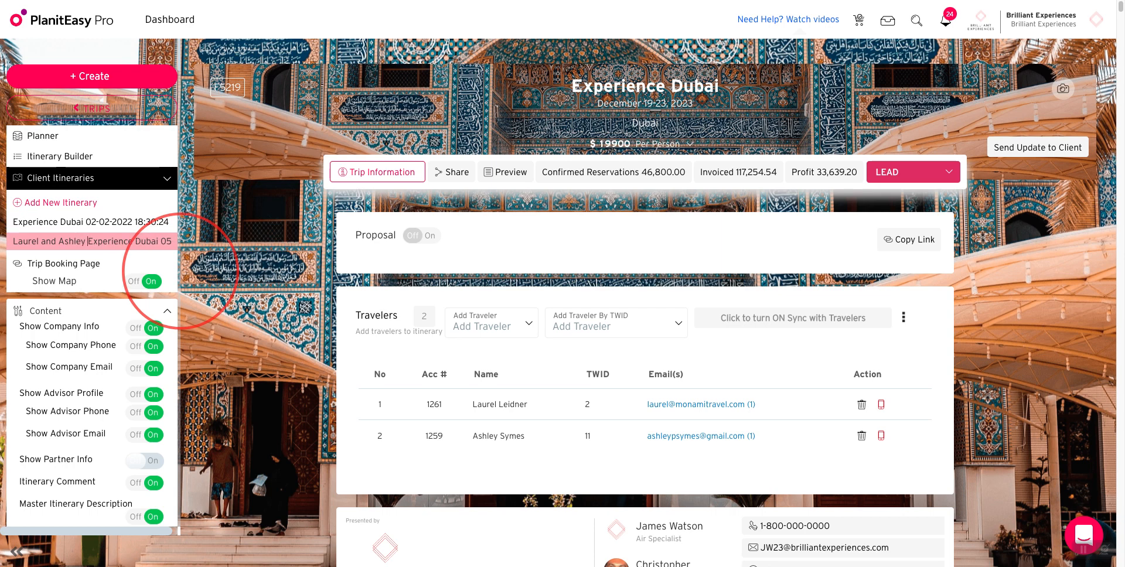
{"action": "key", "text": "Return"}
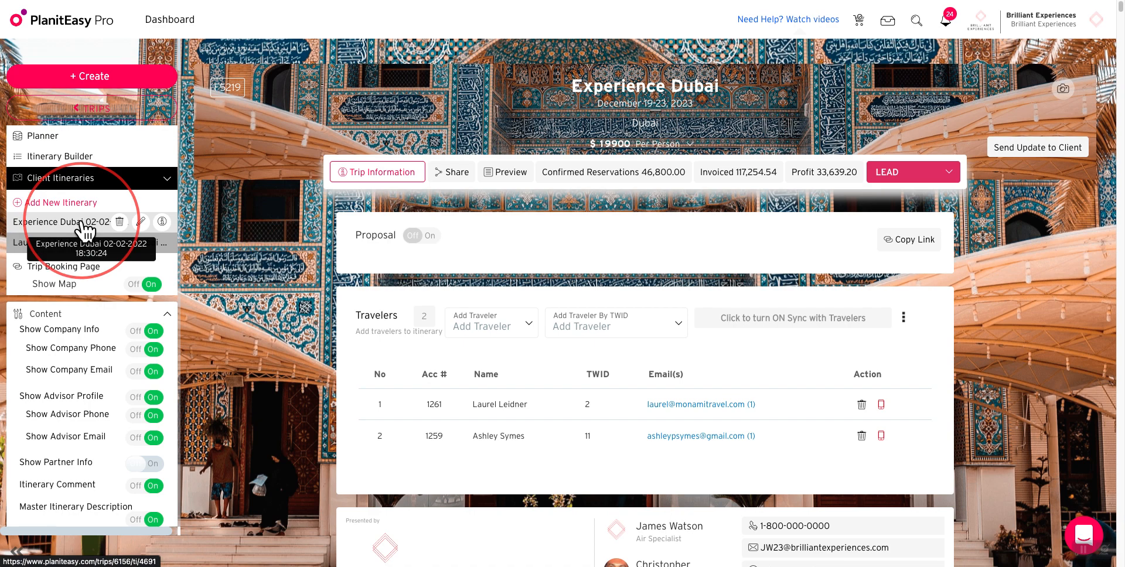
Examine the new itinerary's summary, daily reservations and the traveler lists on the package, flight and Cinque Restaurant dinner
{"action": "scroll", "coordinate": [604, 334], "scroll_direction": "down", "scroll_amount": 20}
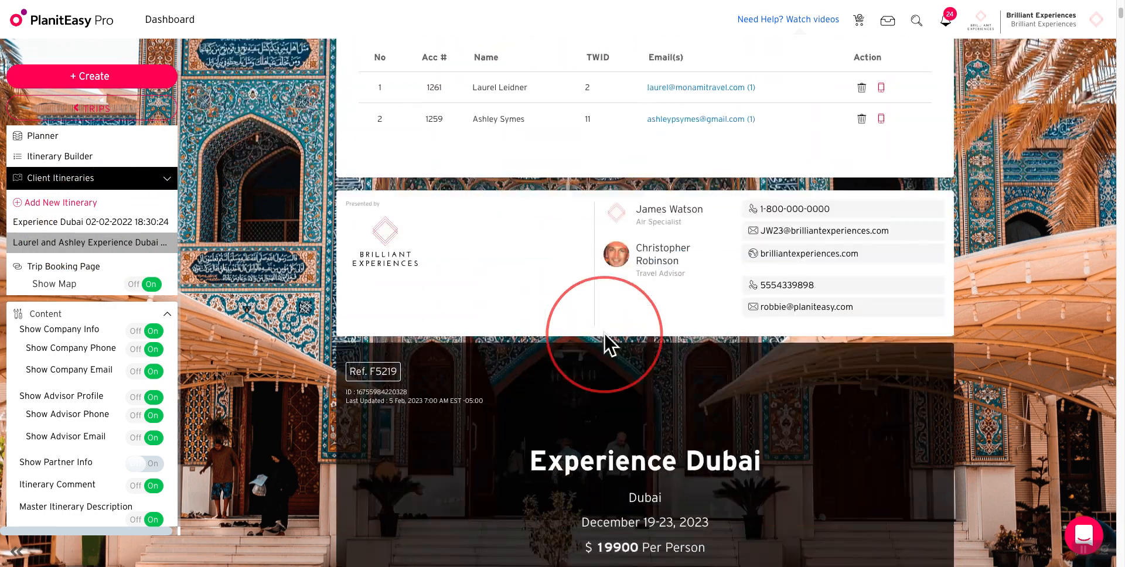
{"action": "scroll", "coordinate": [607, 332], "scroll_direction": "down", "scroll_amount": 15}
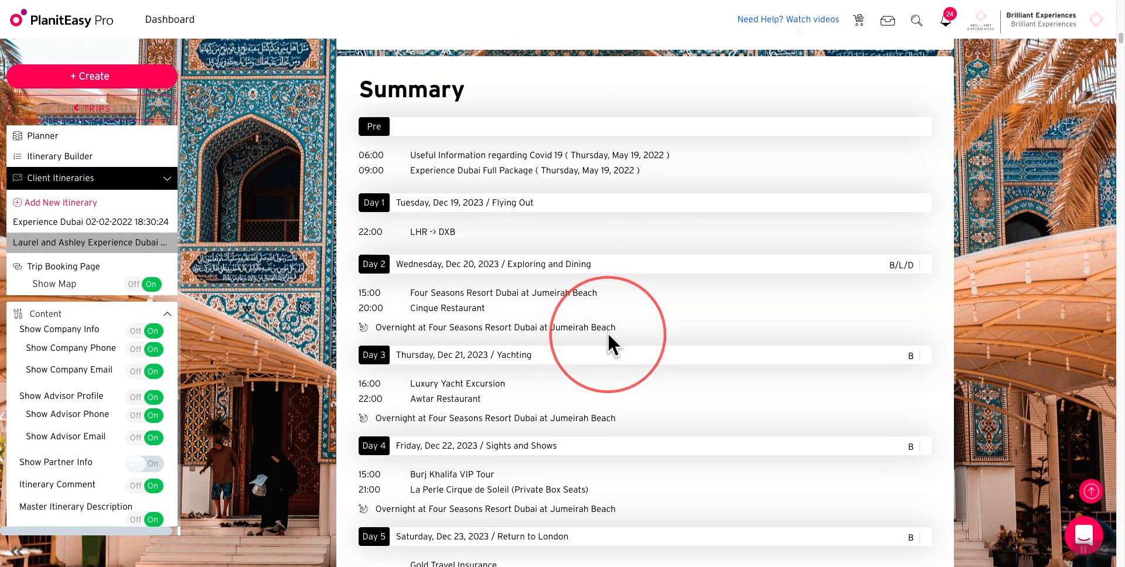
{"action": "scroll", "coordinate": [608, 333], "scroll_direction": "down", "scroll_amount": 15}
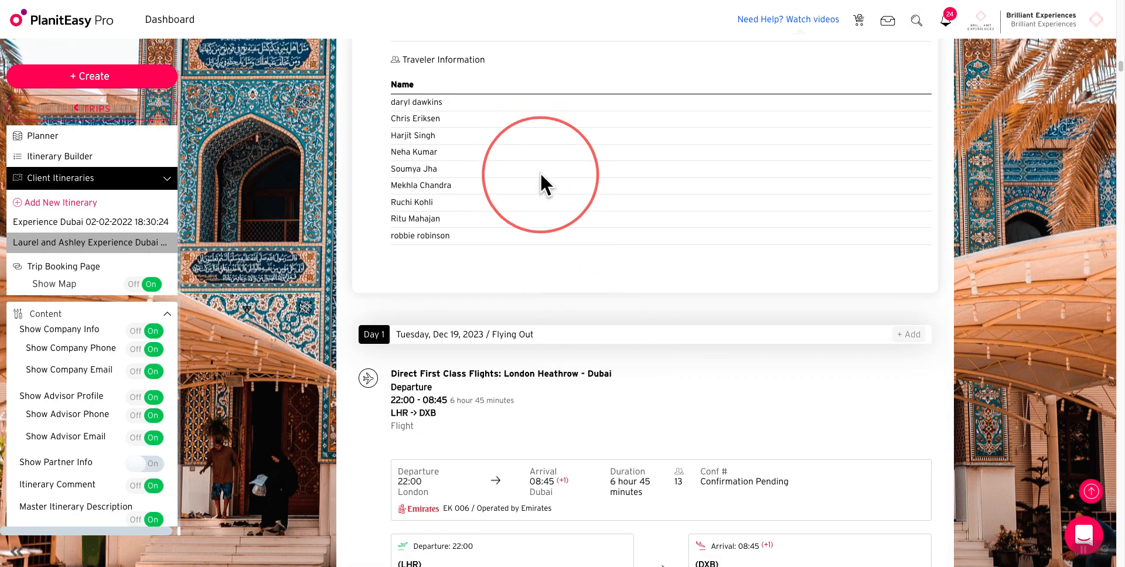
{"action": "scroll", "coordinate": [571, 257], "scroll_direction": "down", "scroll_amount": 15}
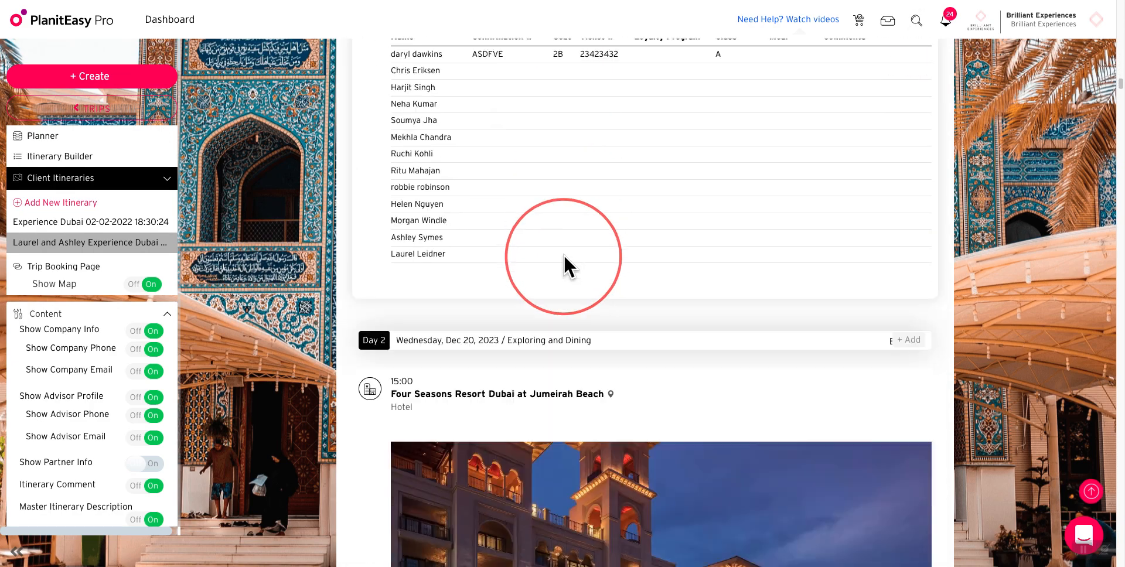
{"action": "scroll", "coordinate": [569, 258], "scroll_direction": "down", "scroll_amount": 15}
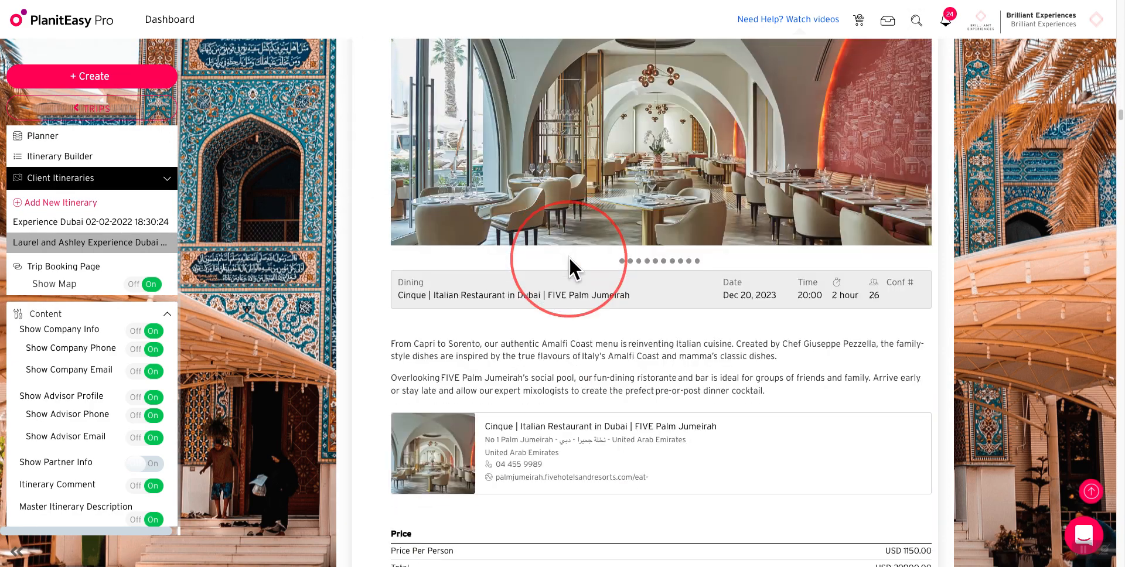
{"action": "scroll", "coordinate": [548, 339], "scroll_direction": "down", "scroll_amount": 3}
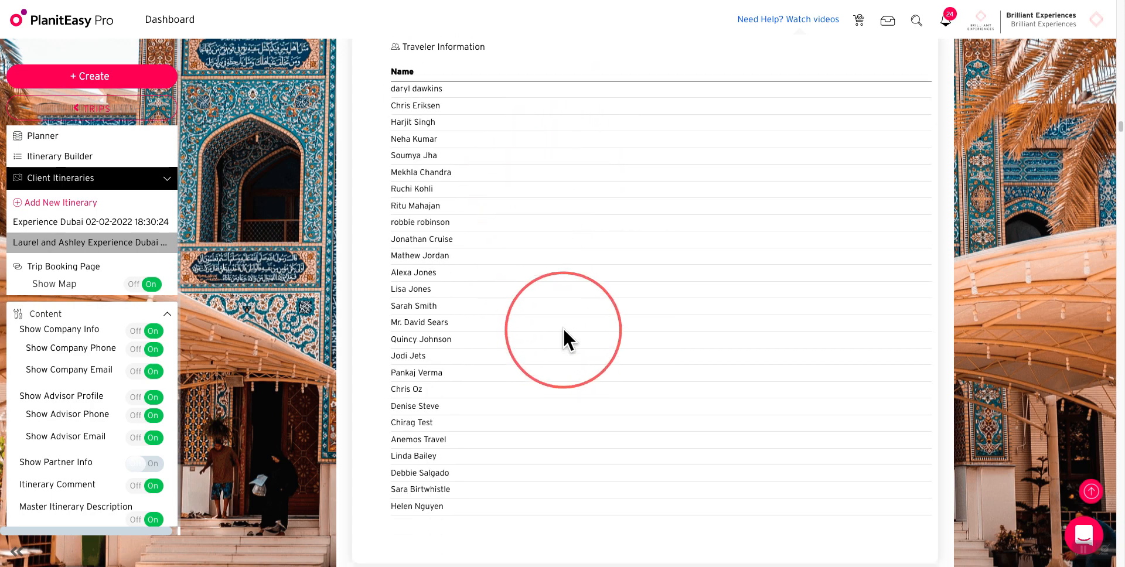
{"action": "scroll", "coordinate": [627, 352], "scroll_direction": "up", "scroll_amount": 20}
{"action": "scroll", "coordinate": [649, 349], "scroll_direction": "up", "scroll_amount": 20}
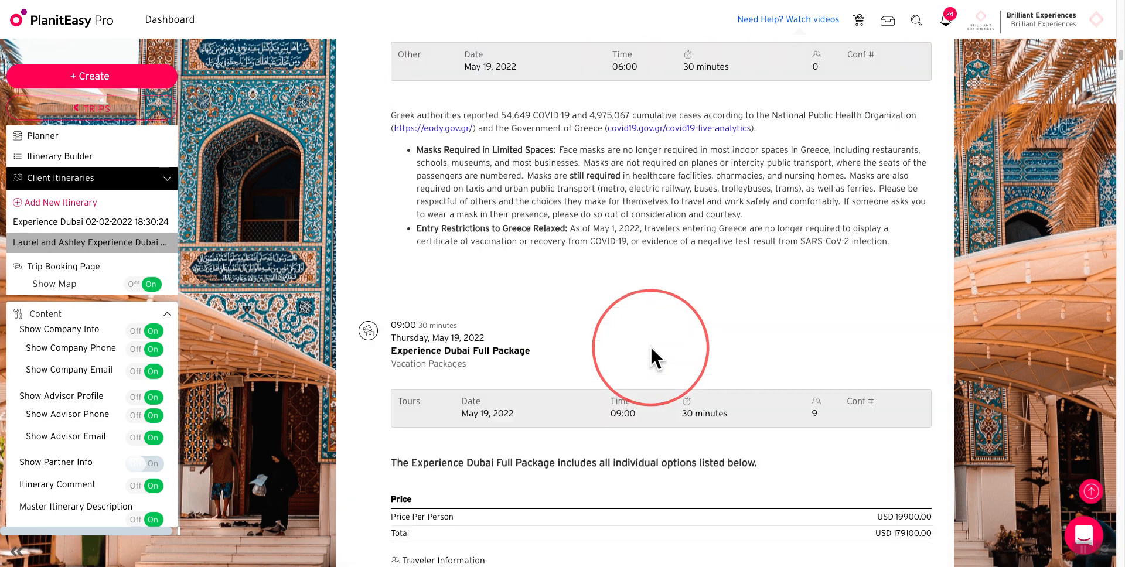
{"action": "scroll", "coordinate": [651, 355], "scroll_direction": "up", "scroll_amount": 20}
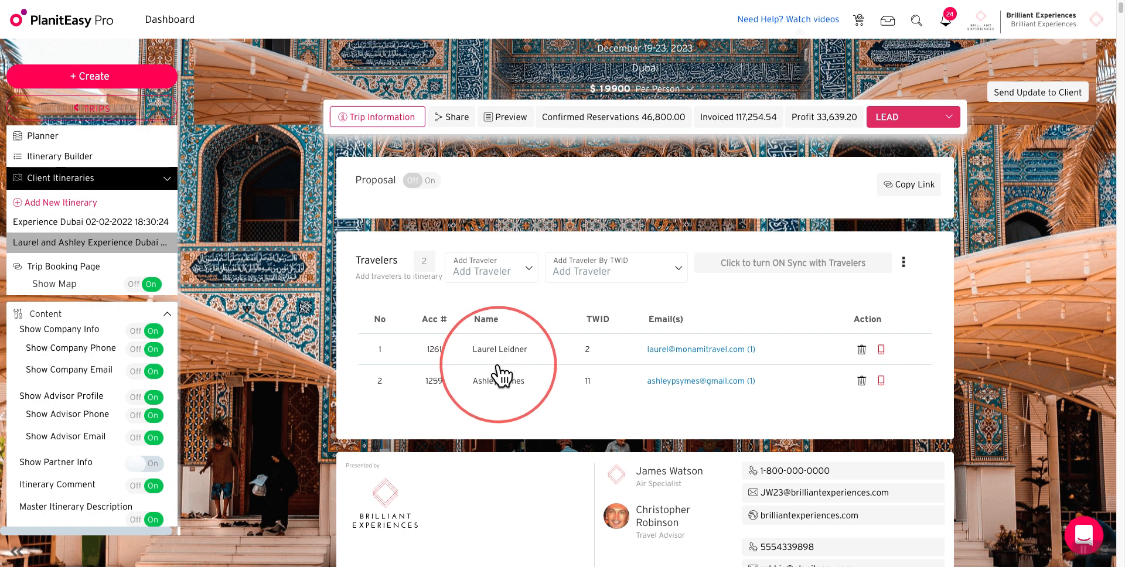
Turn on Sync with Travelers for the itinerary and check its remaining days and the travelers on both flights
{"action": "left_click", "coordinate": [778, 267]}
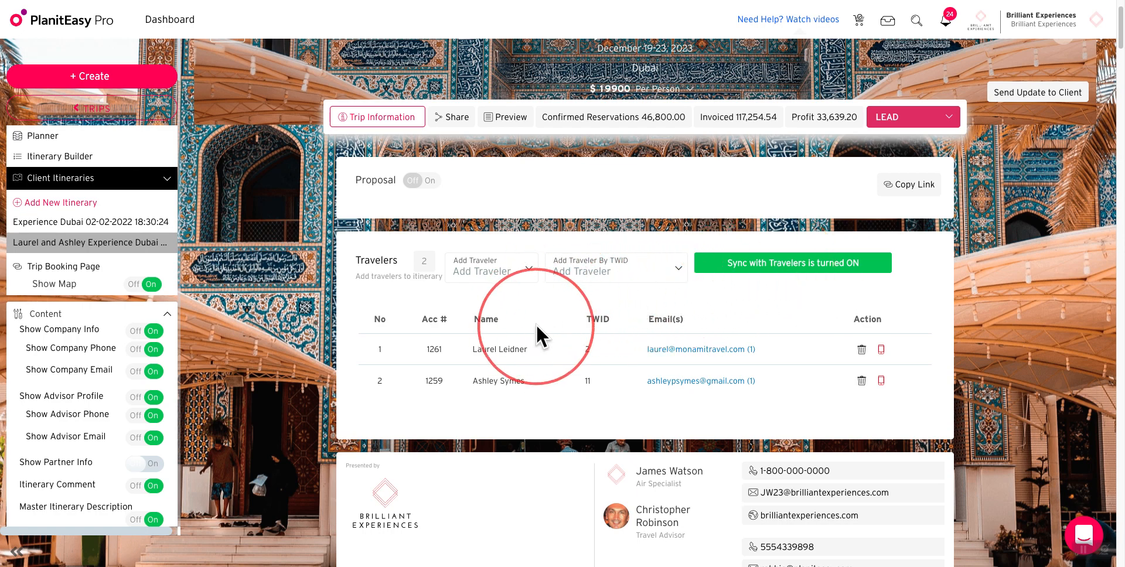
{"action": "scroll", "coordinate": [538, 324], "scroll_direction": "down", "scroll_amount": 5}
{"action": "scroll", "coordinate": [490, 353], "scroll_direction": "down", "scroll_amount": 15}
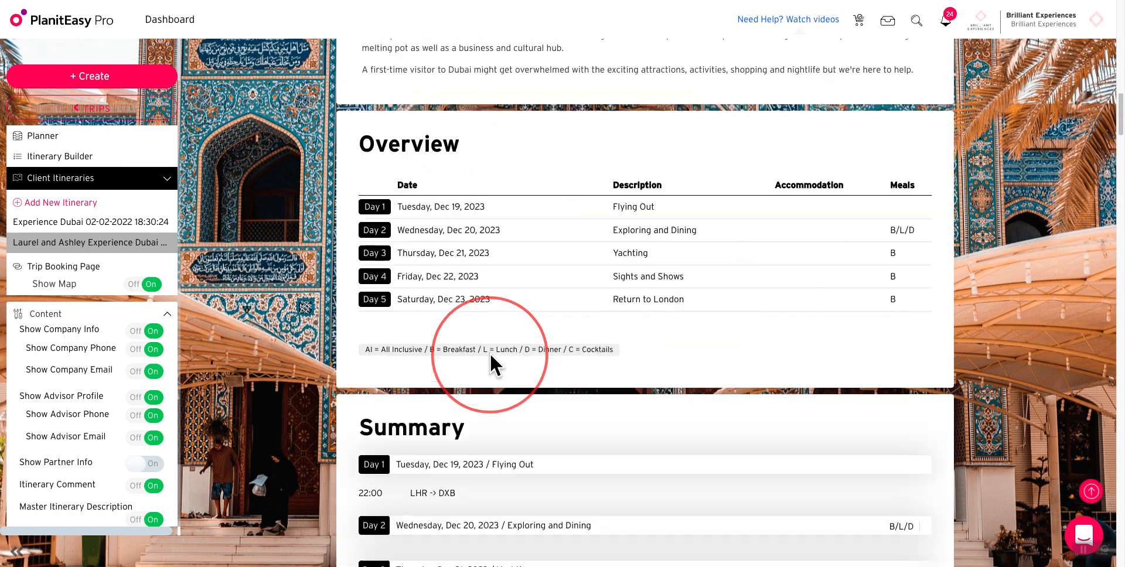
{"action": "scroll", "coordinate": [491, 353], "scroll_direction": "down", "scroll_amount": 15}
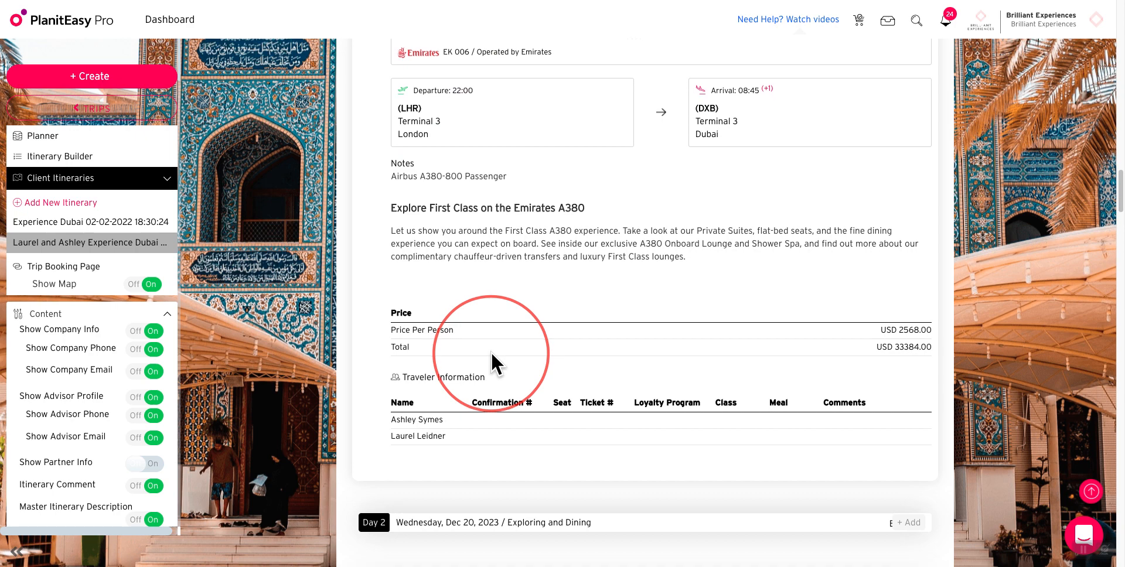
{"action": "scroll", "coordinate": [576, 390], "scroll_direction": "down", "scroll_amount": 8}
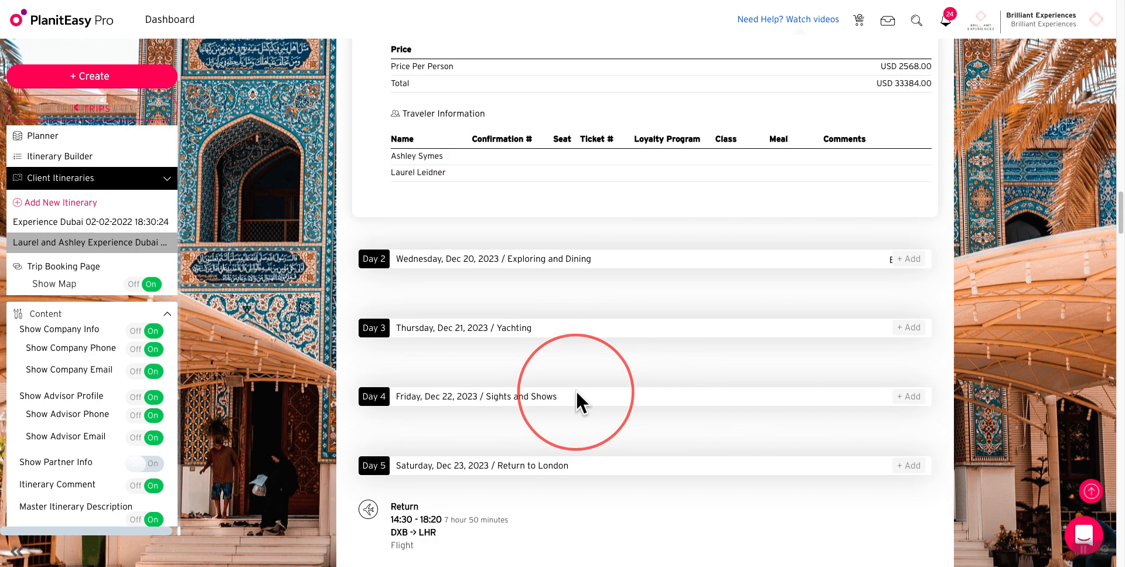
{"action": "scroll", "coordinate": [575, 391], "scroll_direction": "down", "scroll_amount": 12}
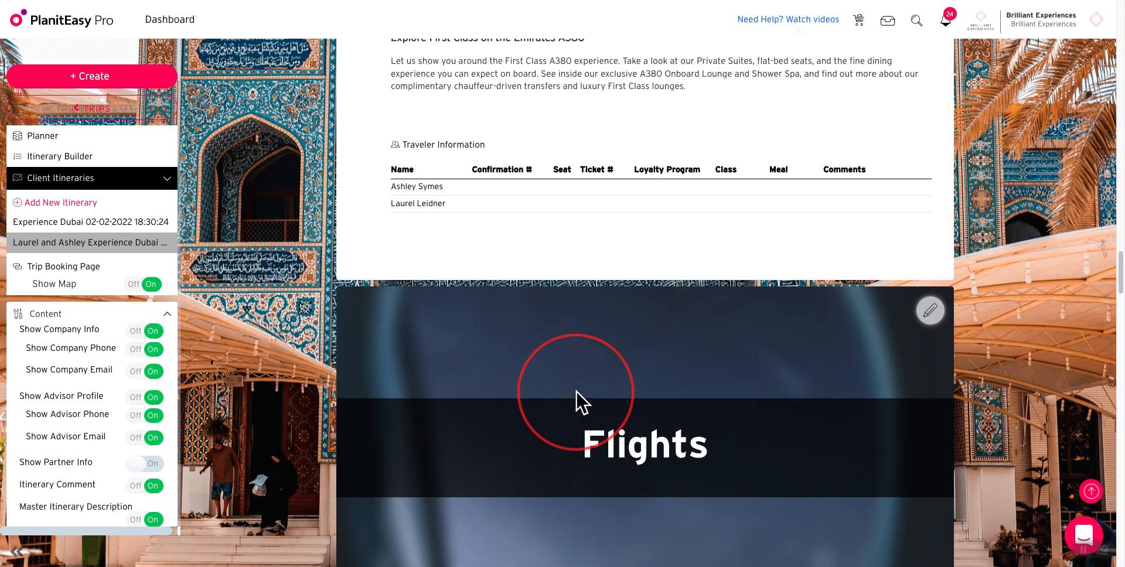
{"action": "scroll", "coordinate": [575, 391], "scroll_direction": "down", "scroll_amount": 10}
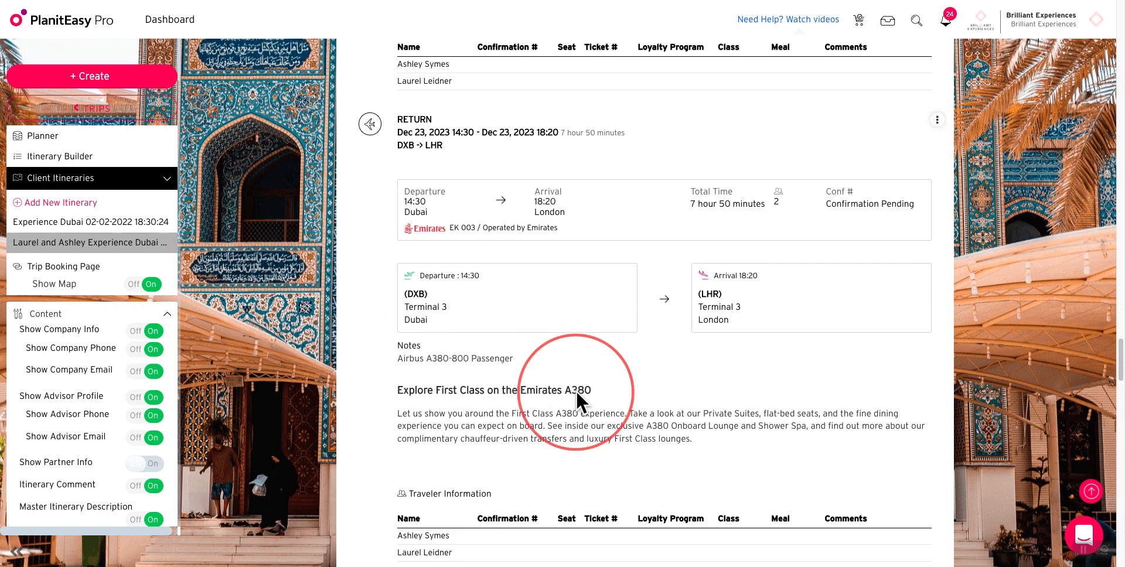
{"action": "scroll", "coordinate": [459, 381], "scroll_direction": "down", "scroll_amount": 2}
Recheck the price and traveler information on the London to Dubai flight, plus the synced itinerary's summary
{"action": "scroll", "coordinate": [472, 383], "scroll_direction": "up", "scroll_amount": 10}
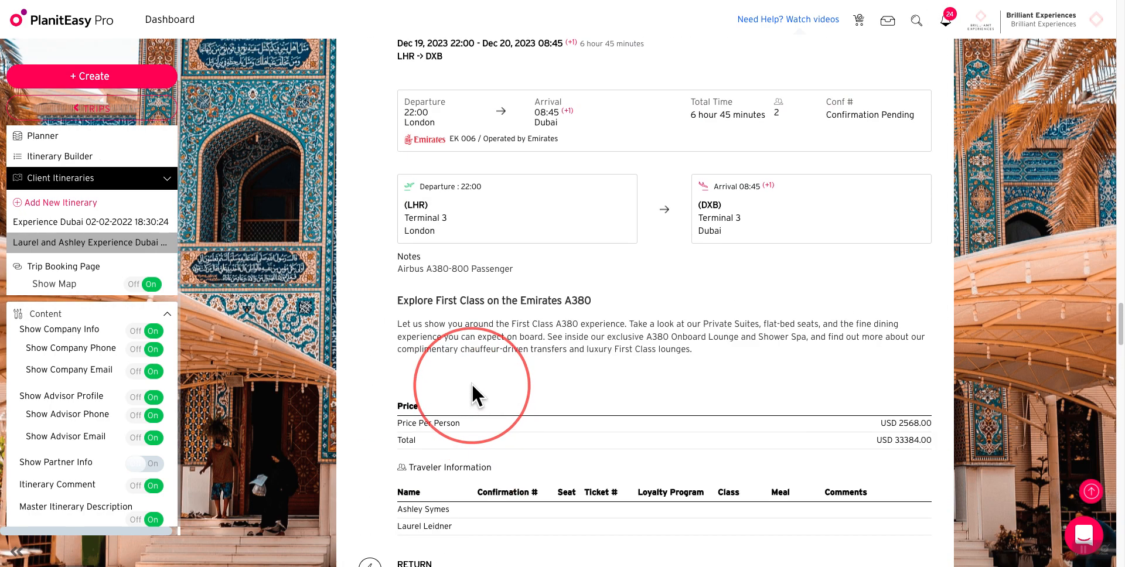
{"action": "scroll", "coordinate": [476, 384], "scroll_direction": "up", "scroll_amount": 15}
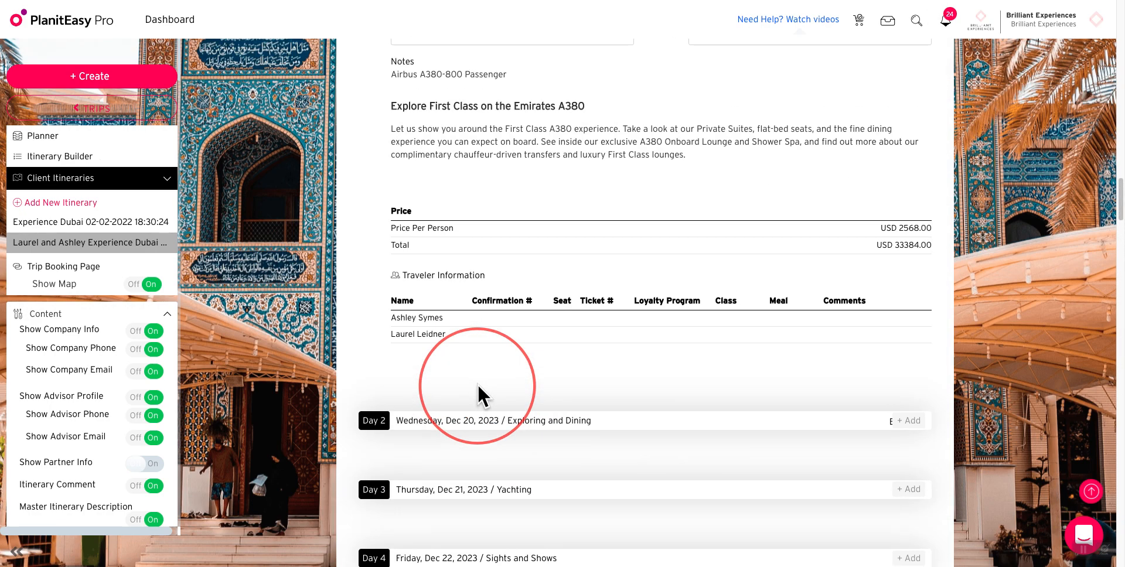
{"action": "scroll", "coordinate": [498, 388], "scroll_direction": "up", "scroll_amount": 2}
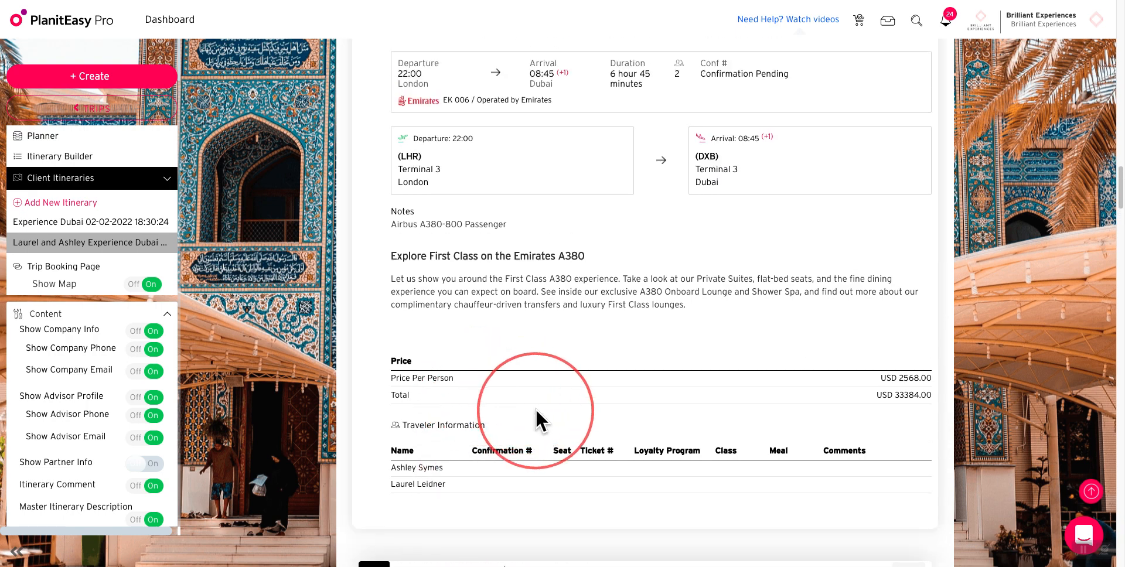
{"action": "scroll", "coordinate": [535, 405], "scroll_direction": "down", "scroll_amount": 1}
{"action": "scroll", "coordinate": [535, 409], "scroll_direction": "down", "scroll_amount": 1}
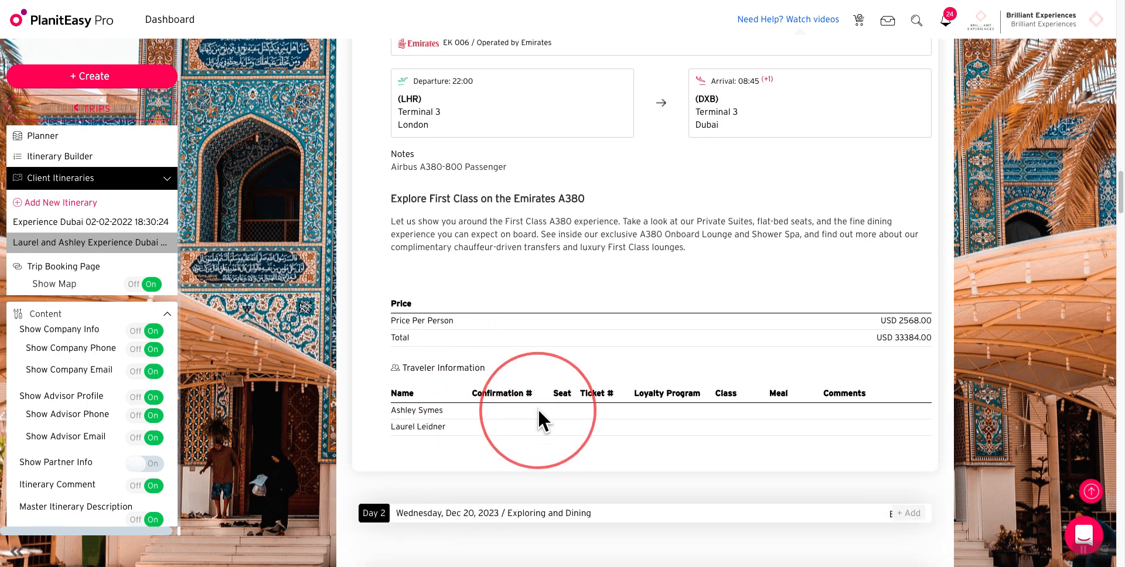
{"action": "scroll", "coordinate": [538, 409], "scroll_direction": "down", "scroll_amount": 2}
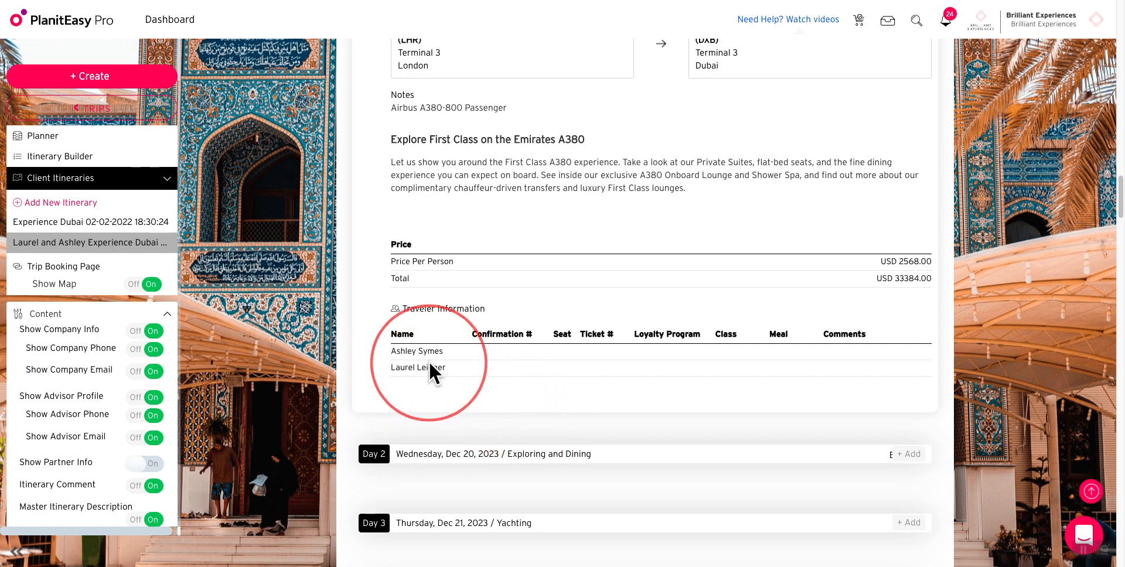
{"action": "scroll", "coordinate": [492, 382], "scroll_direction": "up", "scroll_amount": 1}
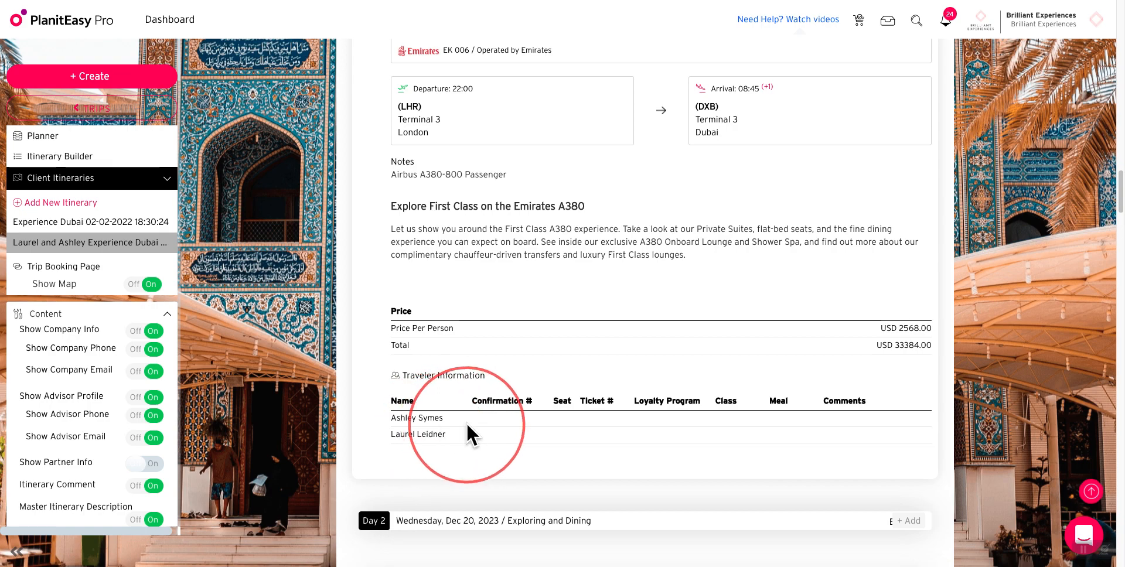
{"action": "scroll", "coordinate": [442, 425], "scroll_direction": "up", "scroll_amount": 8}
{"action": "scroll", "coordinate": [486, 433], "scroll_direction": "up", "scroll_amount": 5}
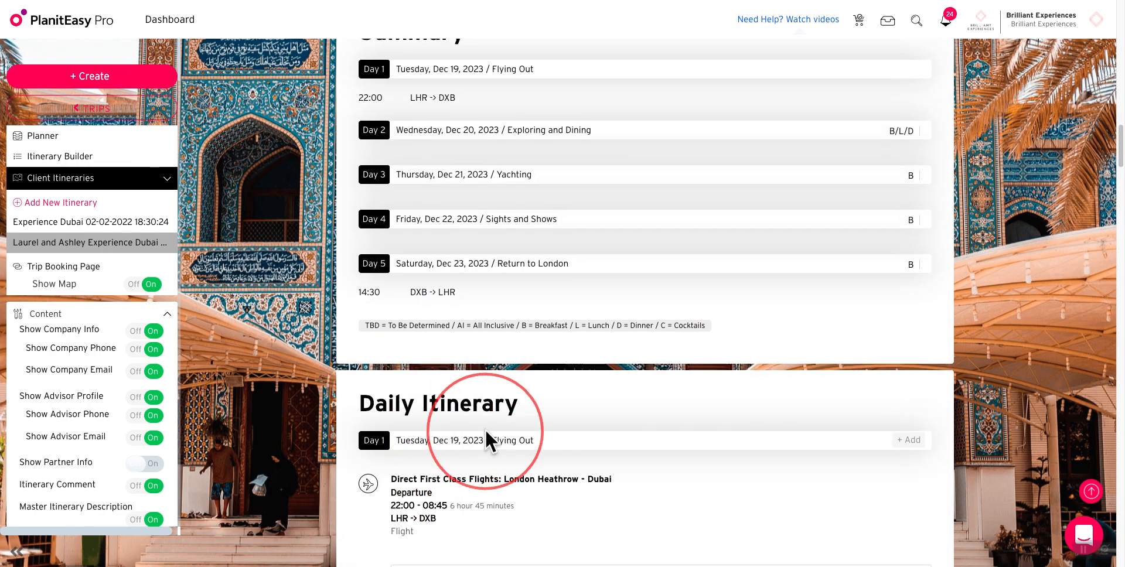
{"action": "scroll", "coordinate": [530, 432], "scroll_direction": "up", "scroll_amount": 8}
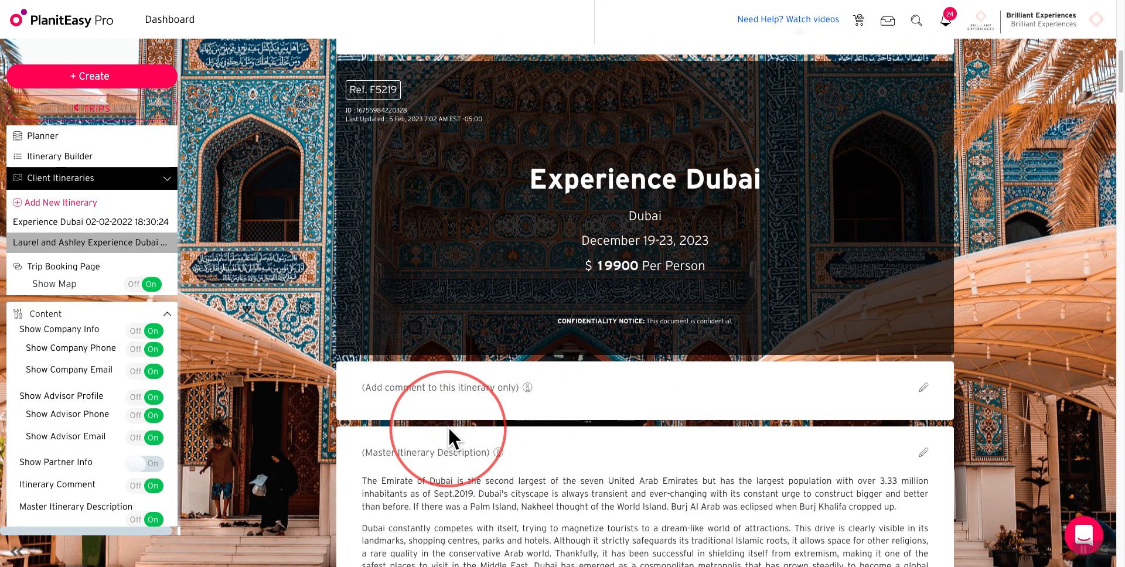
Turn off the Overview and Summary sections in the client itinerary's content settings
{"action": "scroll", "coordinate": [448, 431], "scroll_direction": "down", "scroll_amount": 4}
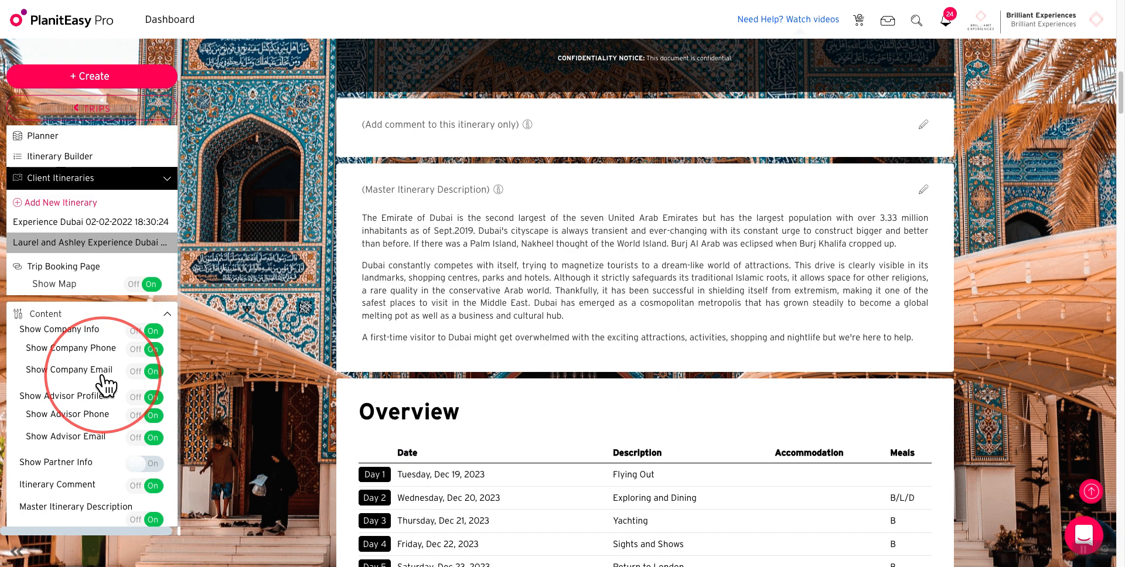
{"action": "scroll", "coordinate": [105, 384], "scroll_direction": "down", "scroll_amount": 2}
{"action": "scroll", "coordinate": [76, 391], "scroll_direction": "down", "scroll_amount": 3}
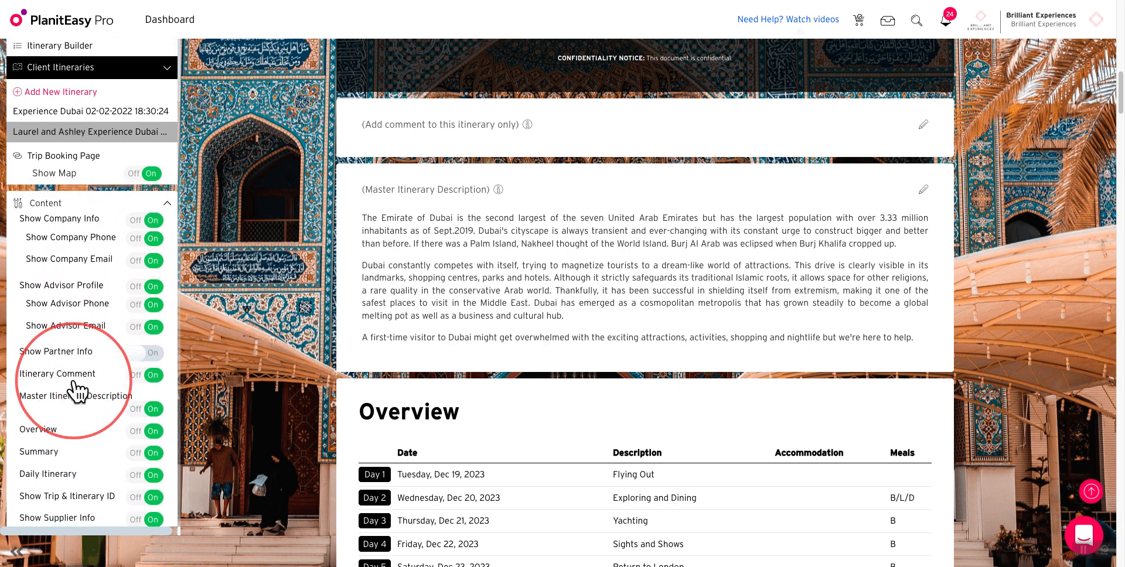
{"action": "scroll", "coordinate": [78, 391], "scroll_direction": "up", "scroll_amount": 2}
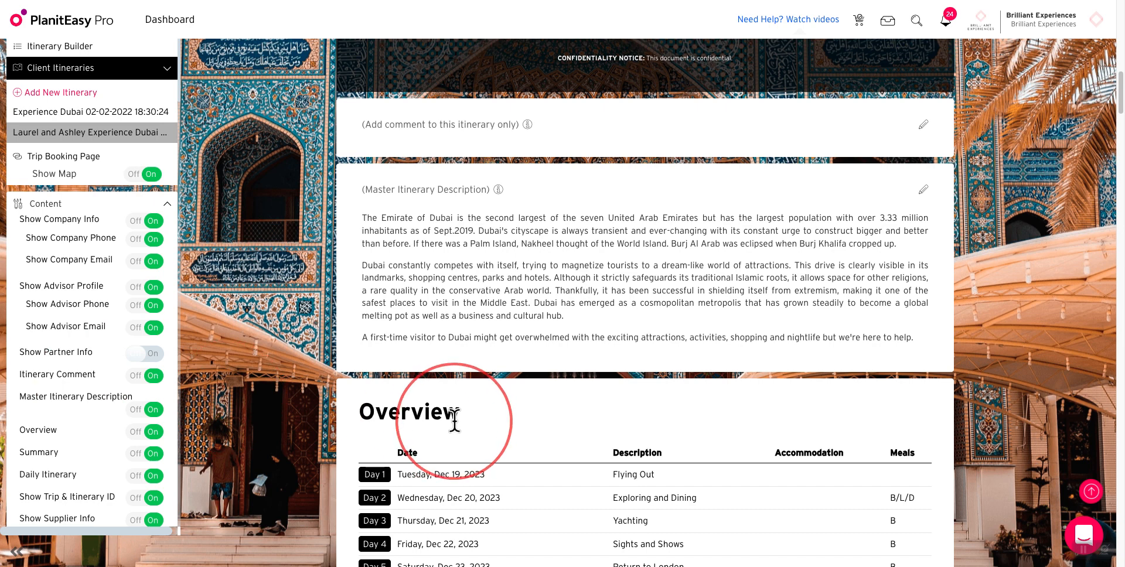
{"action": "scroll", "coordinate": [455, 417], "scroll_direction": "down", "scroll_amount": 3}
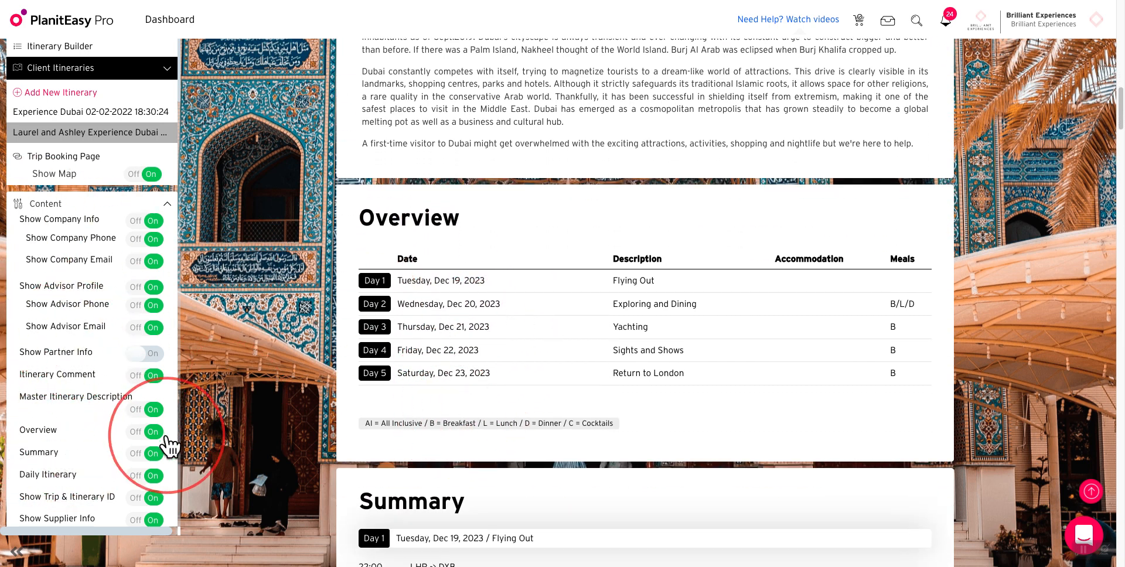
{"action": "left_click", "coordinate": [140, 431]}
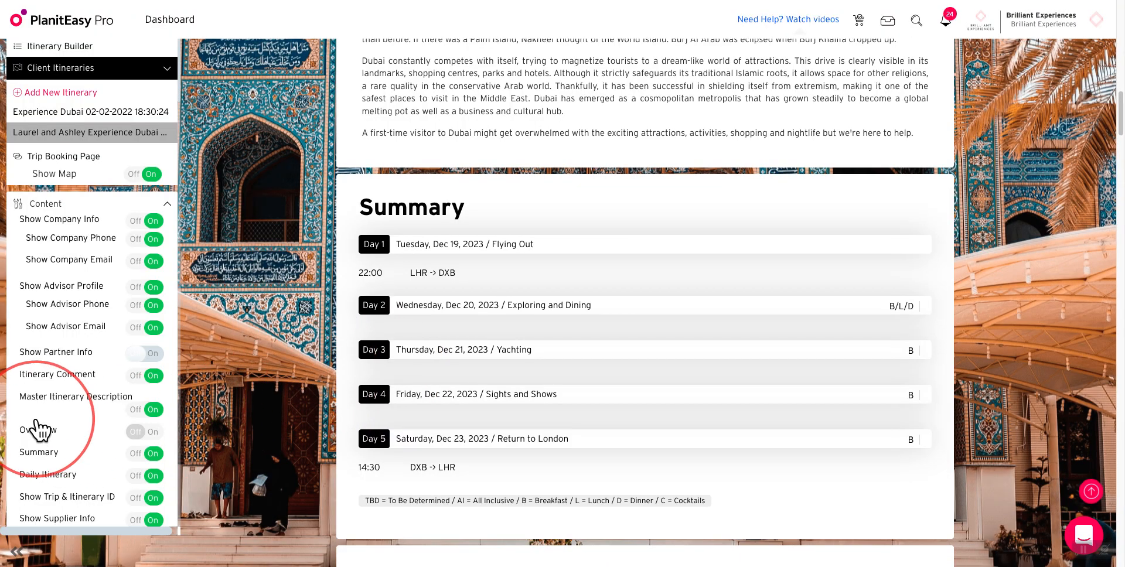
{"action": "scroll", "coordinate": [39, 430], "scroll_direction": "down", "scroll_amount": 3}
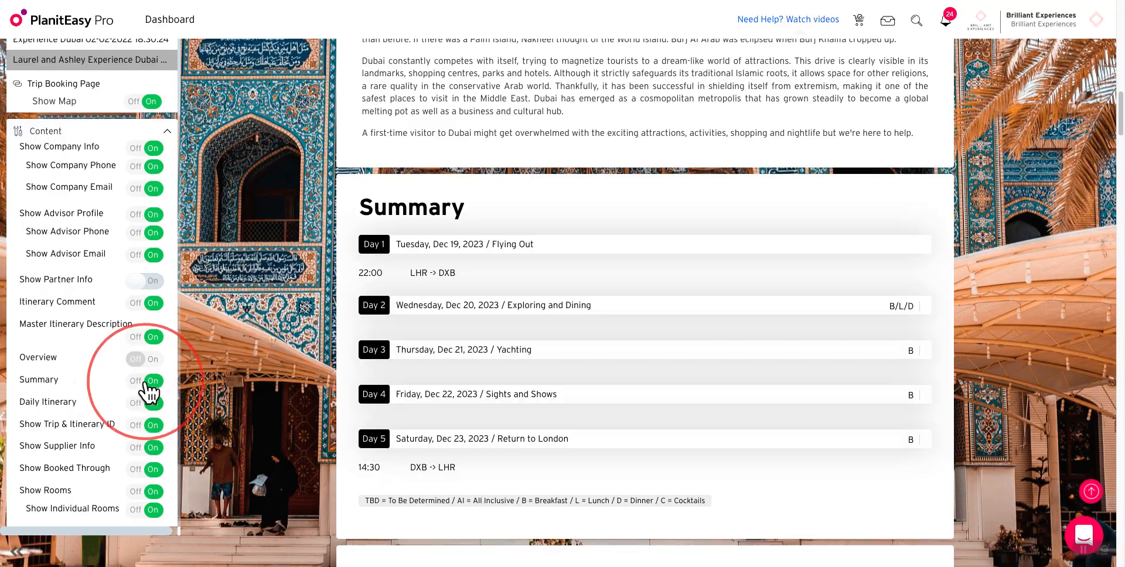
{"action": "left_click", "coordinate": [139, 382]}
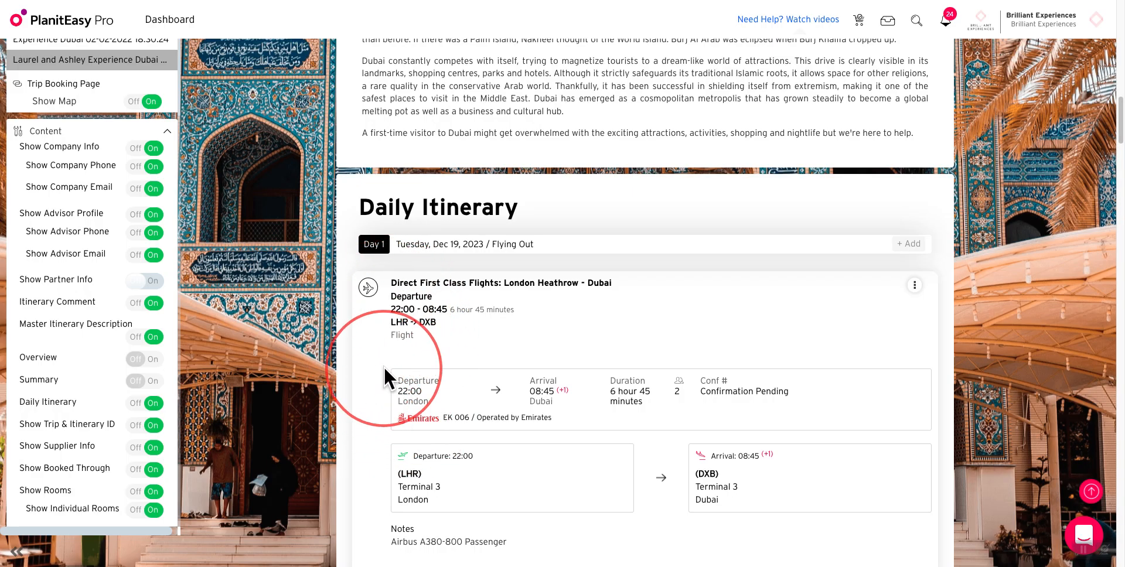
Examine the Daily Itinerary from Day 1 to Day 5, including both Emirates flights and their traveler lists
{"action": "scroll", "coordinate": [387, 372], "scroll_direction": "down", "scroll_amount": 1}
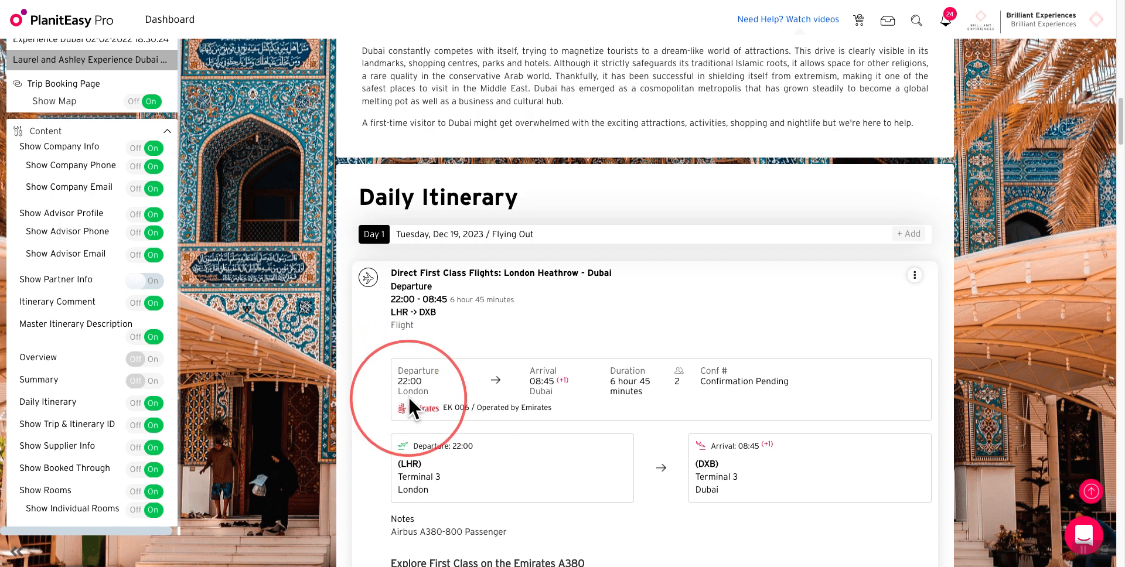
{"action": "scroll", "coordinate": [387, 400], "scroll_direction": "down", "scroll_amount": 10}
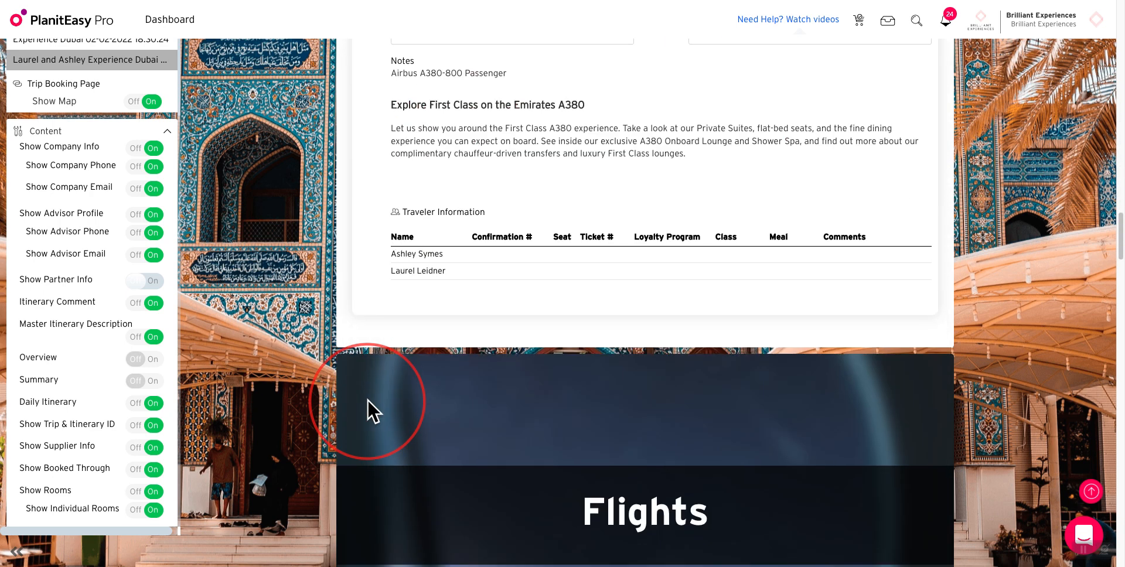
{"action": "scroll", "coordinate": [367, 399], "scroll_direction": "down", "scroll_amount": 5}
{"action": "scroll", "coordinate": [404, 359], "scroll_direction": "up", "scroll_amount": 18}
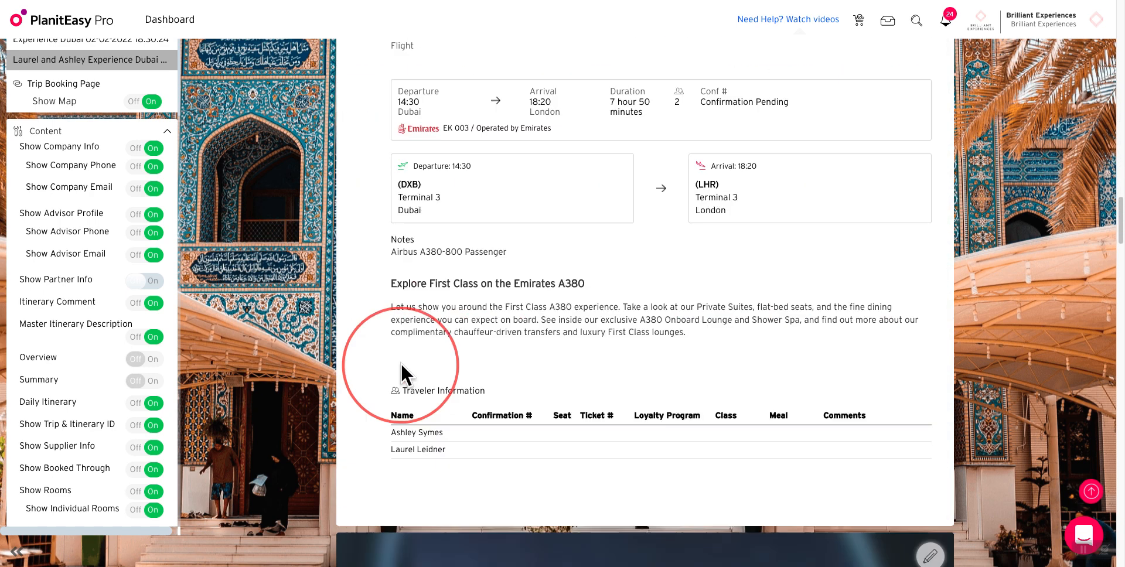
{"action": "scroll", "coordinate": [393, 363], "scroll_direction": "down", "scroll_amount": 1}
{"action": "scroll", "coordinate": [393, 364], "scroll_direction": "down", "scroll_amount": 2}
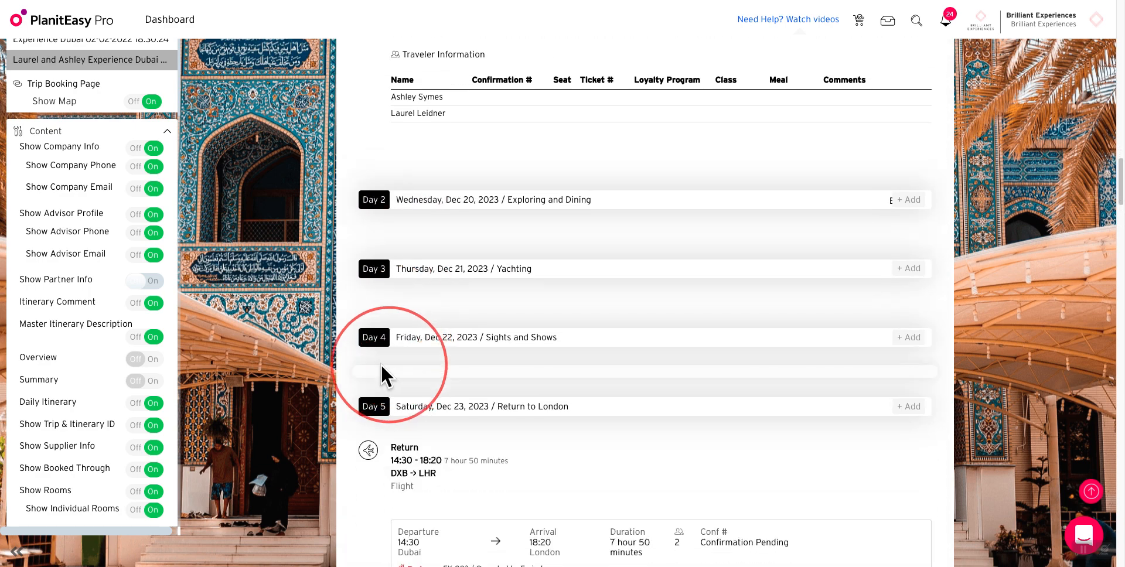
{"action": "scroll", "coordinate": [145, 375], "scroll_direction": "down", "scroll_amount": 5}
Hide the Flights category from the Reservations section, check the itinerary, and make the London Heathrow - Dubai flight visible again
{"action": "scroll", "coordinate": [146, 375], "scroll_direction": "down", "scroll_amount": 1}
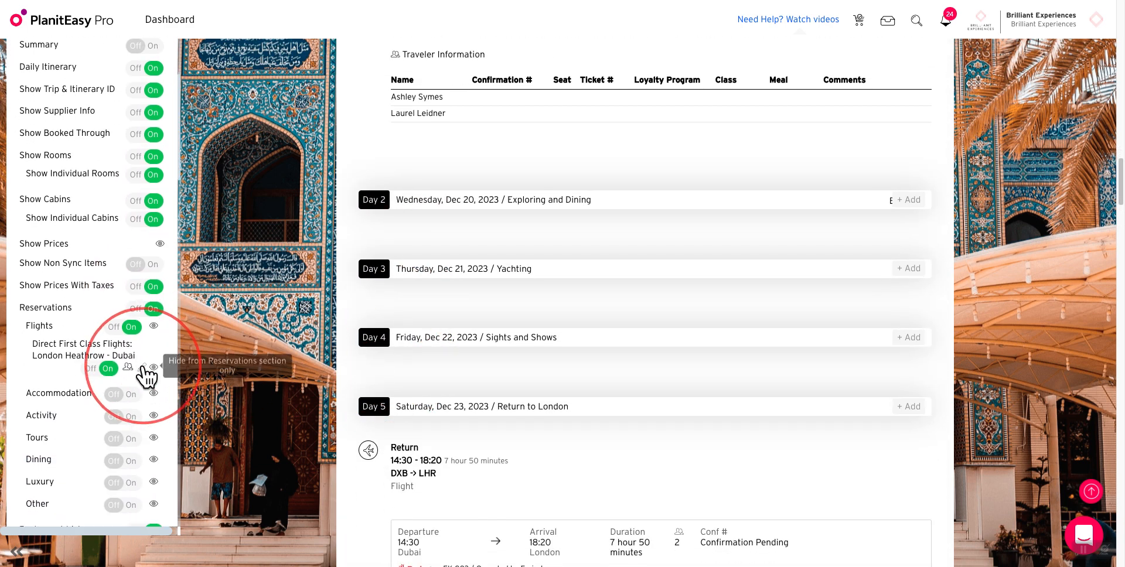
{"action": "left_click", "coordinate": [153, 326]}
{"action": "scroll", "coordinate": [438, 388], "scroll_direction": "down", "scroll_amount": 7}
{"action": "scroll", "coordinate": [439, 389], "scroll_direction": "down", "scroll_amount": 5}
{"action": "scroll", "coordinate": [352, 387], "scroll_direction": "up", "scroll_amount": 6}
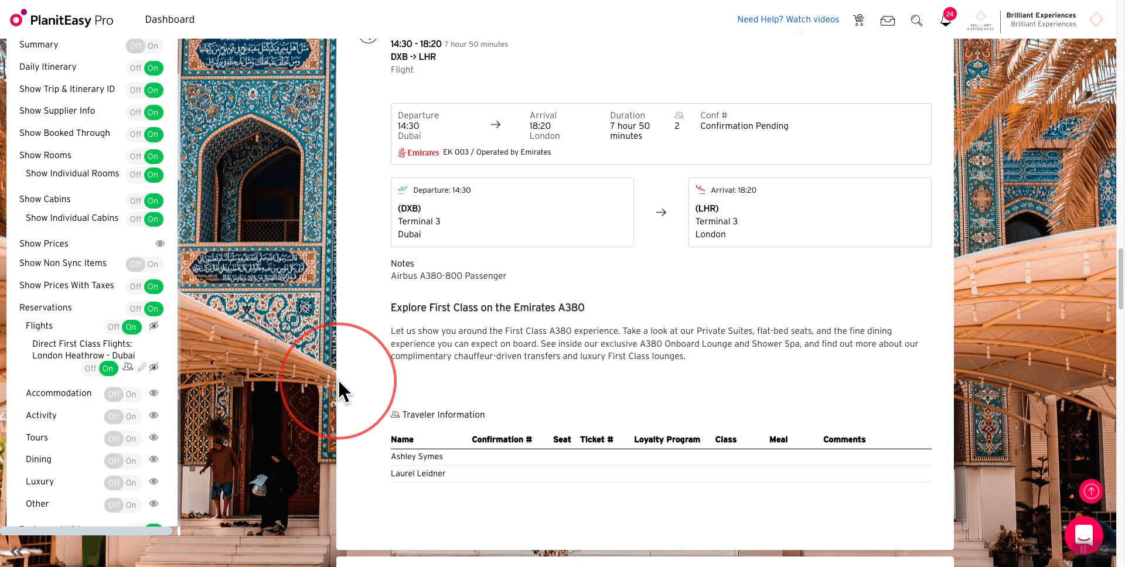
{"action": "scroll", "coordinate": [338, 379], "scroll_direction": "up", "scroll_amount": 1}
{"action": "left_click", "coordinate": [154, 366]}
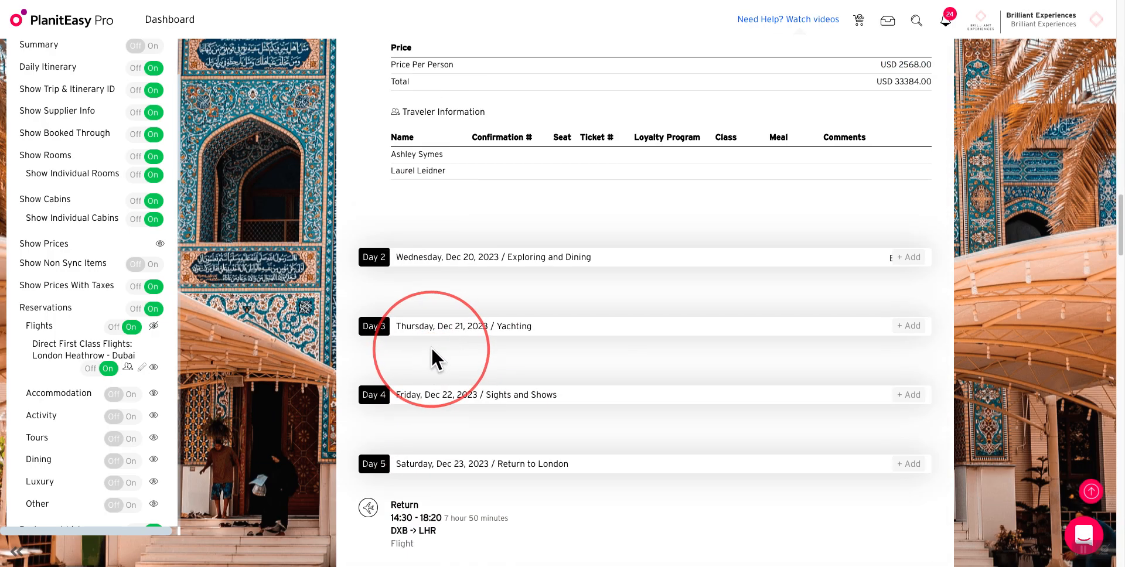
Turn off the Daily Itinerary section in the content settings and check the itinerary's remaining sections
{"action": "scroll", "coordinate": [141, 317], "scroll_direction": "up", "scroll_amount": 5}
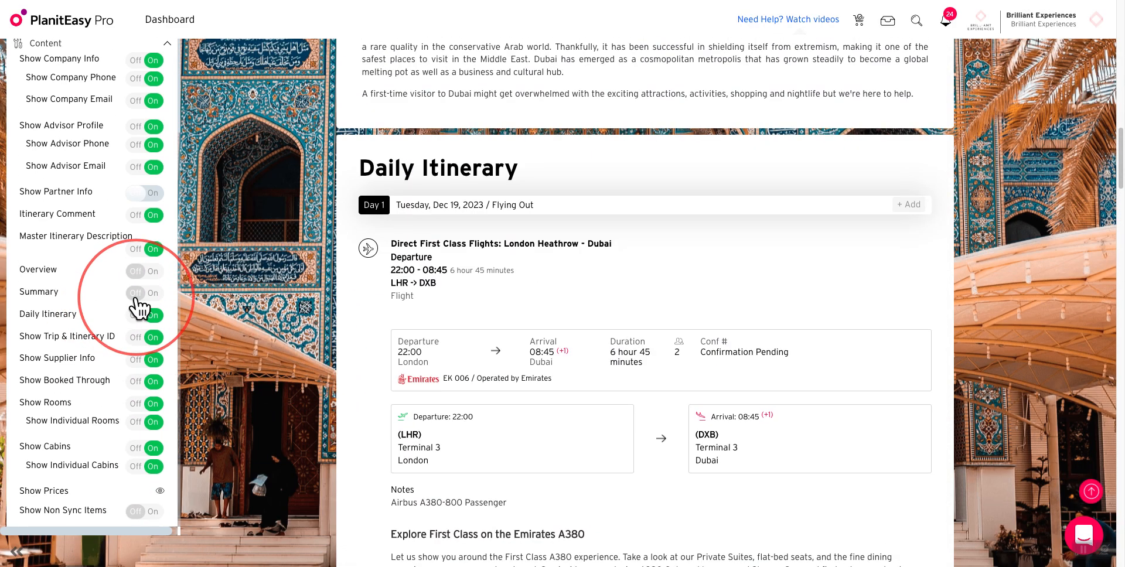
{"action": "left_click", "coordinate": [136, 317]}
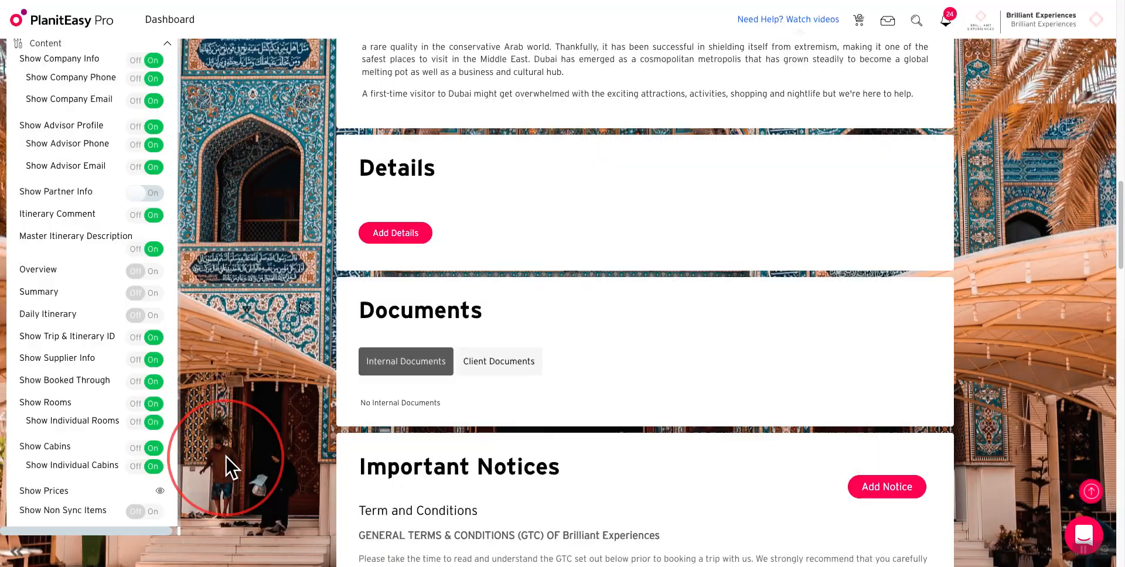
{"action": "scroll", "coordinate": [97, 375], "scroll_direction": "down", "scroll_amount": 3}
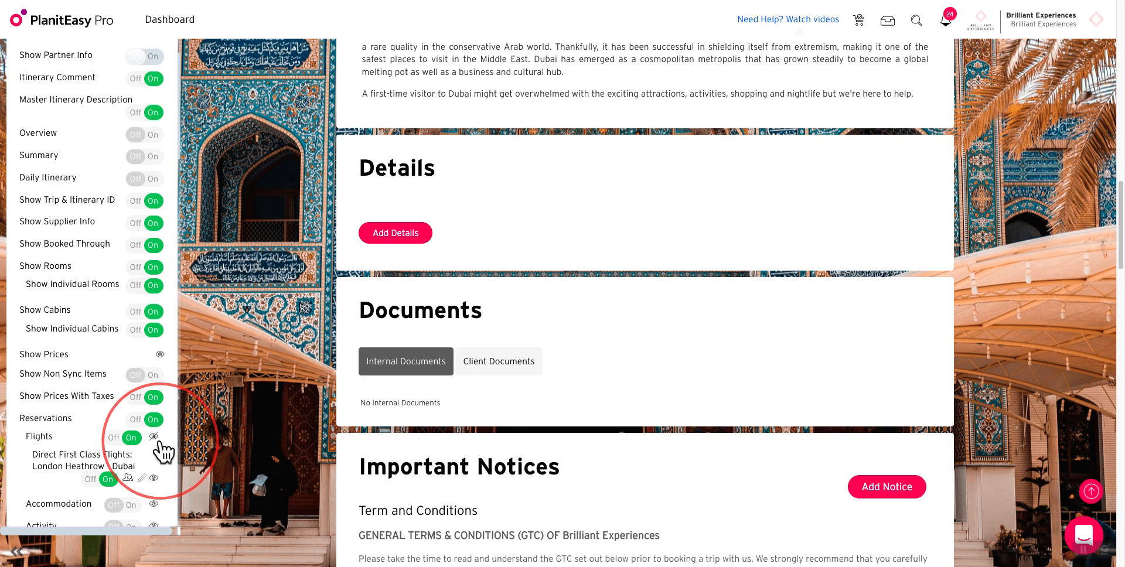
{"action": "scroll", "coordinate": [340, 386], "scroll_direction": "up", "scroll_amount": 8}
{"action": "scroll", "coordinate": [340, 387], "scroll_direction": "down", "scroll_amount": 3}
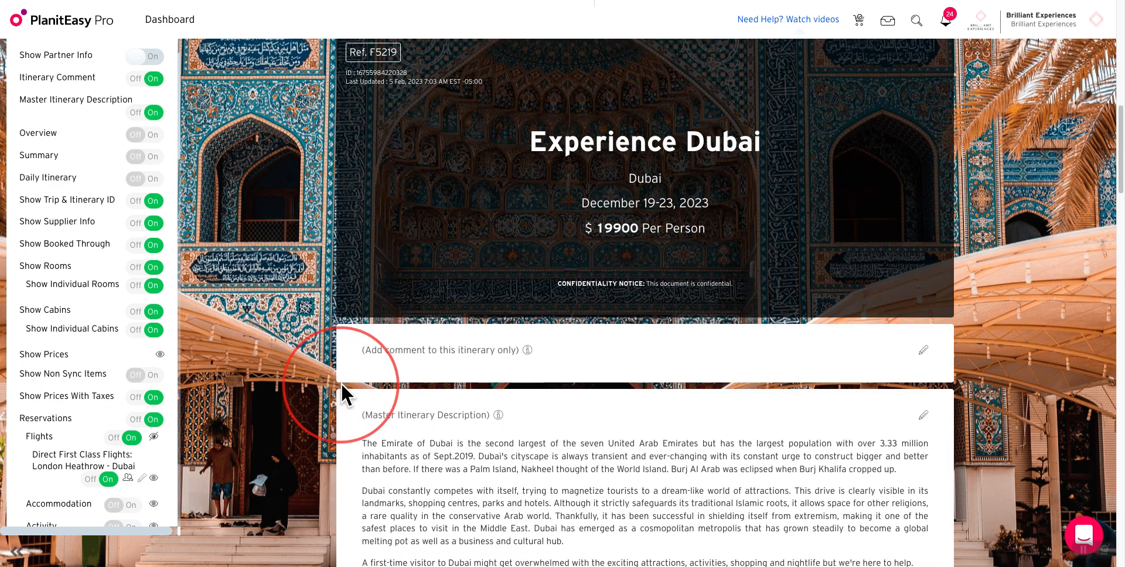
Show the Flights category in the Reservations section again and check the London to Dubai flight's details, price and travelers
{"action": "left_click", "coordinate": [153, 436]}
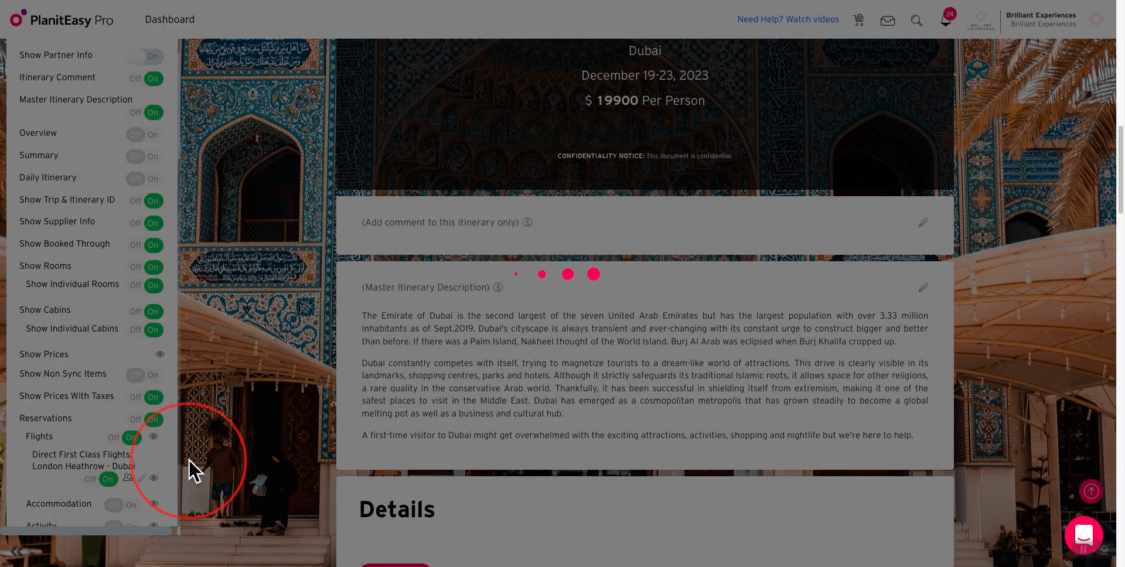
{"action": "scroll", "coordinate": [314, 403], "scroll_direction": "down", "scroll_amount": 10}
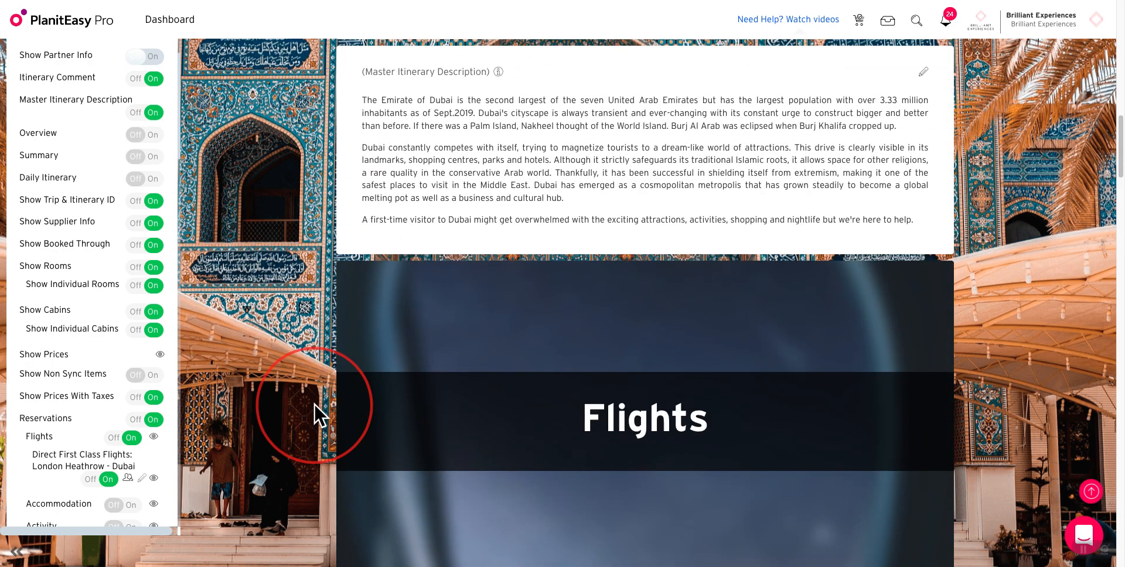
{"action": "scroll", "coordinate": [314, 403], "scroll_direction": "down", "scroll_amount": 8}
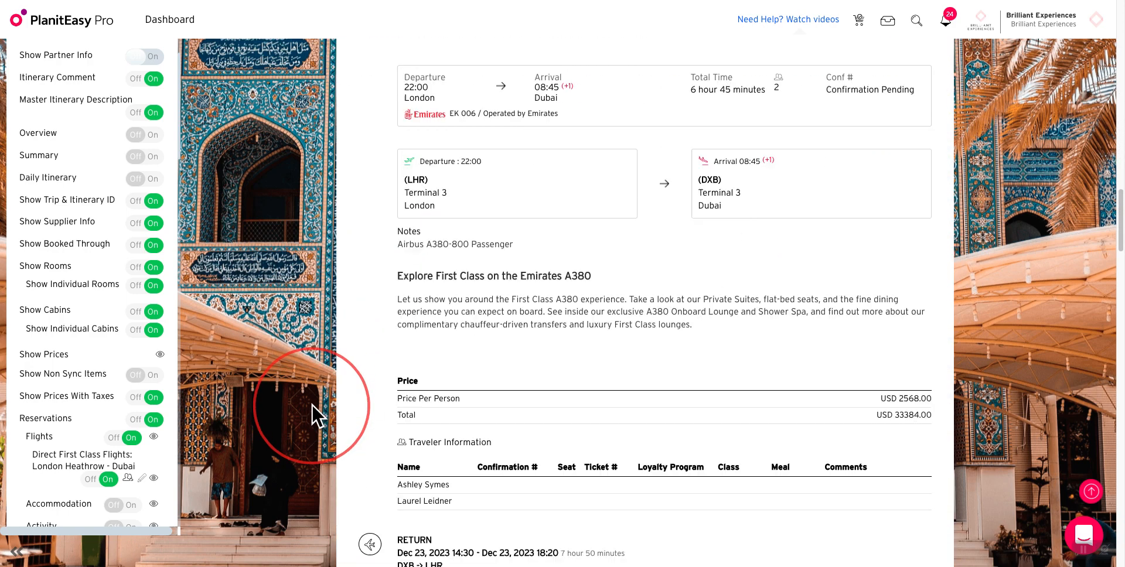
{"action": "scroll", "coordinate": [307, 405], "scroll_direction": "up", "scroll_amount": 15}
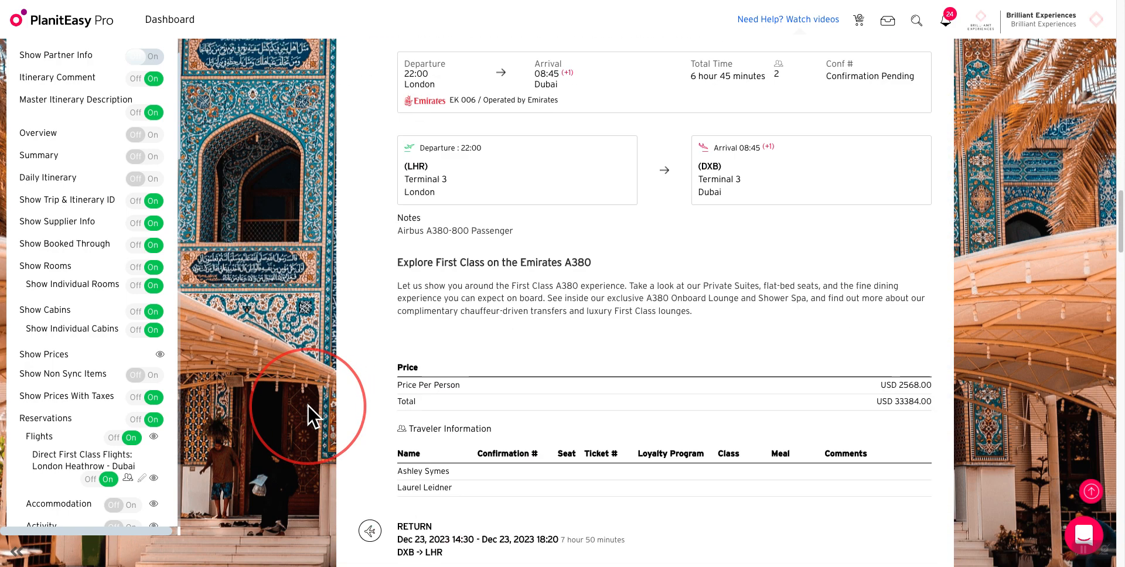
{"action": "scroll", "coordinate": [492, 445], "scroll_direction": "up", "scroll_amount": 10}
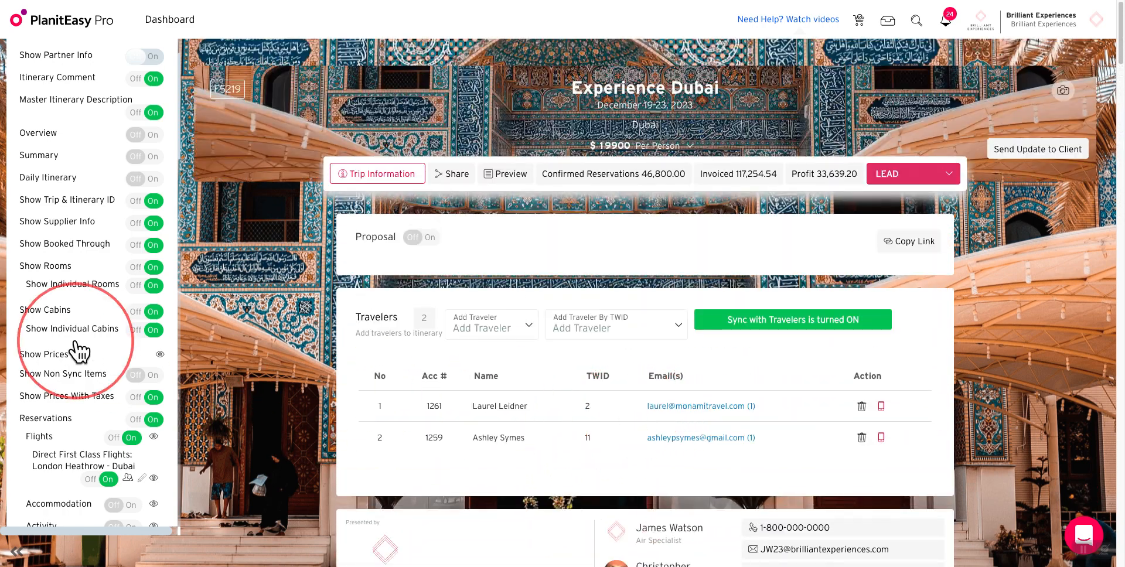
Look at the client itinerary's email sharing options and close them without sending anything
{"action": "scroll", "coordinate": [75, 351], "scroll_direction": "up", "scroll_amount": 7}
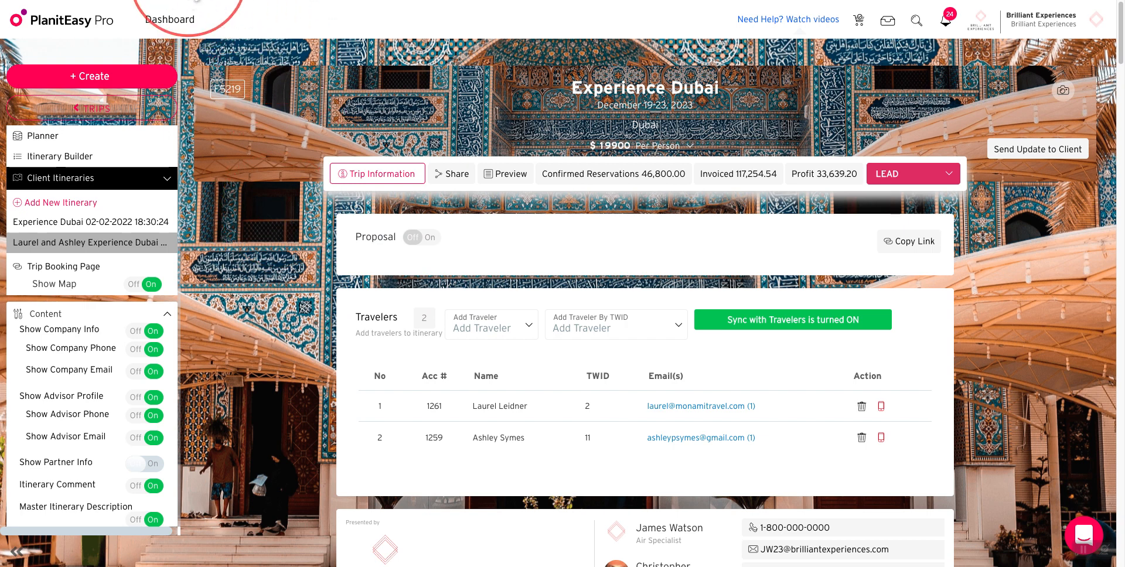
{"action": "left_click", "coordinate": [455, 174]}
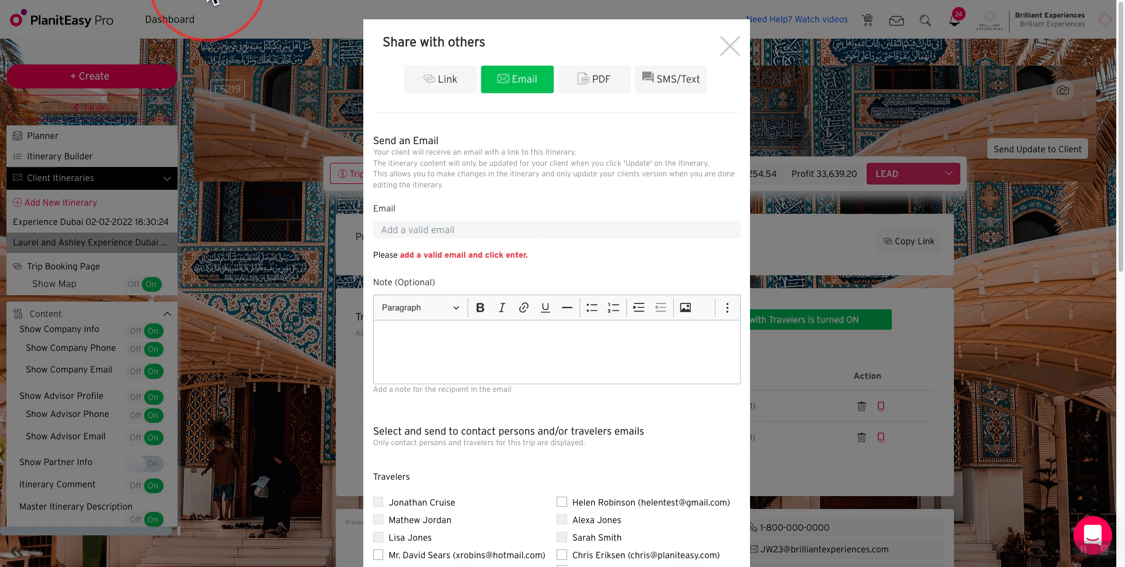
{"action": "left_click", "coordinate": [725, 51]}
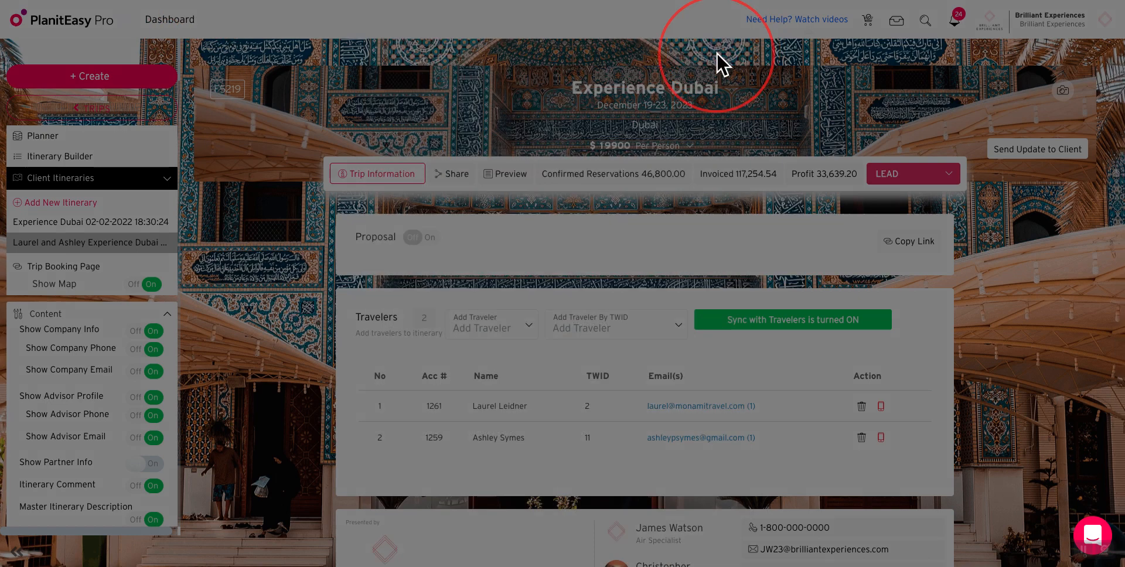
{"action": "left_click", "coordinate": [45, 222]}
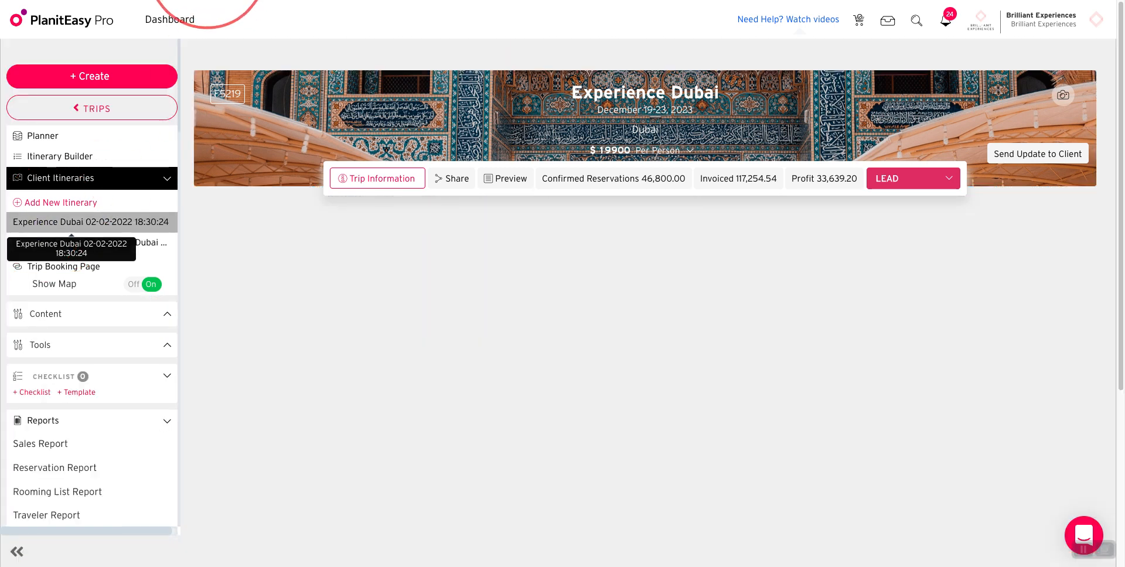